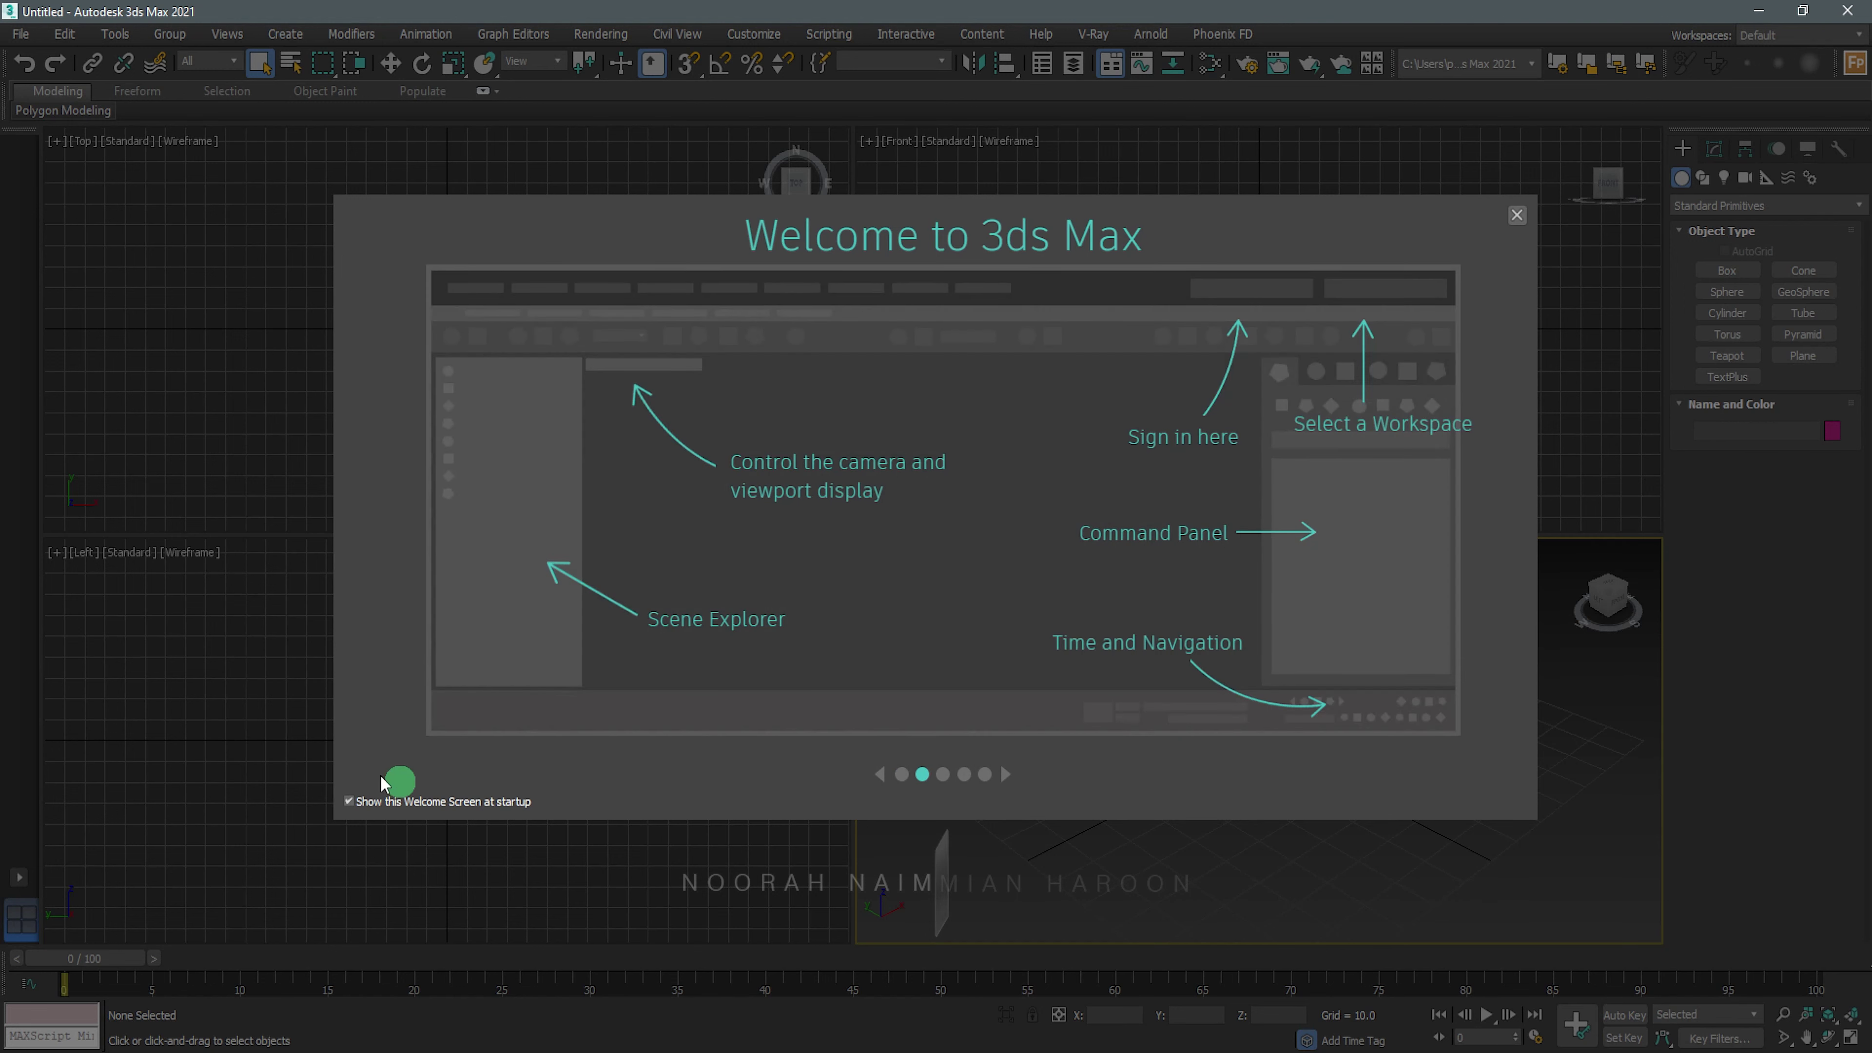
Uncheck 'Show this Welcome Screen at startup' in the Welcome to 3ds Max dialog
left_click(349, 801)
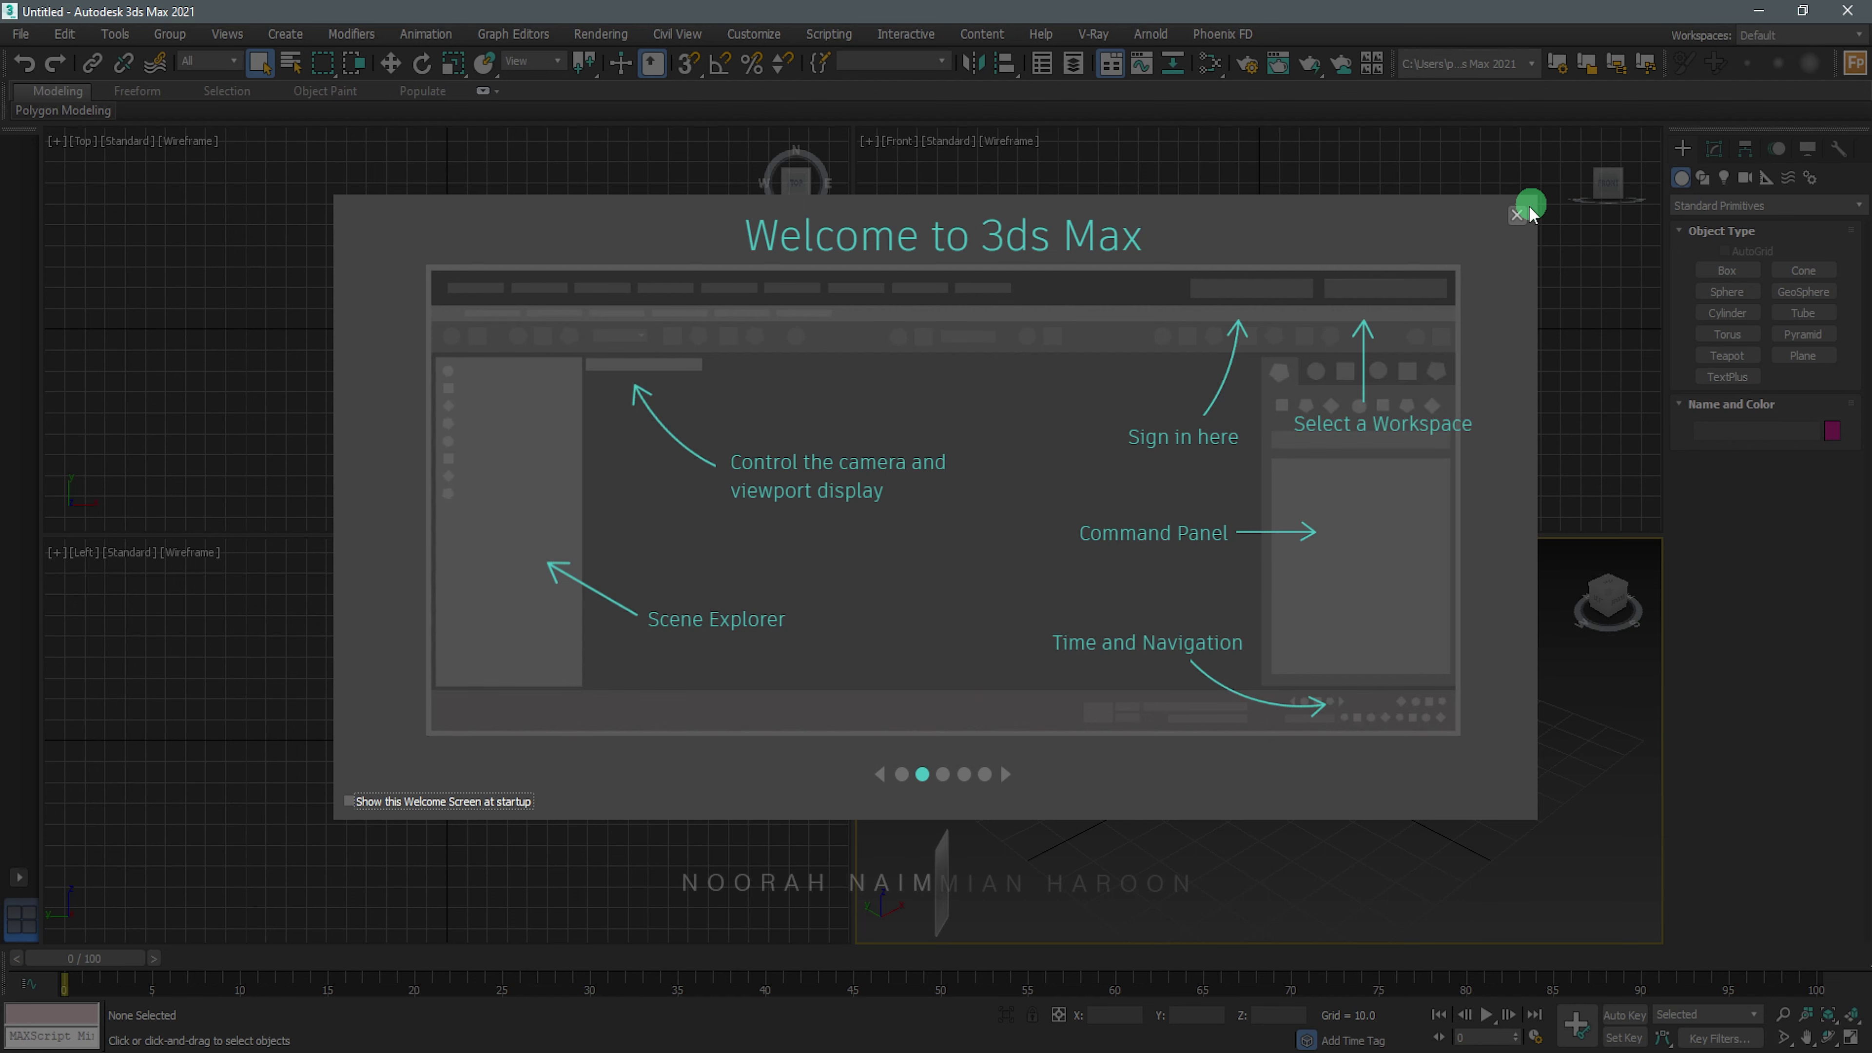
Close the Welcome dialog and activate the Front, Top, Left and Perspective viewports in turn
left_click(1517, 215)
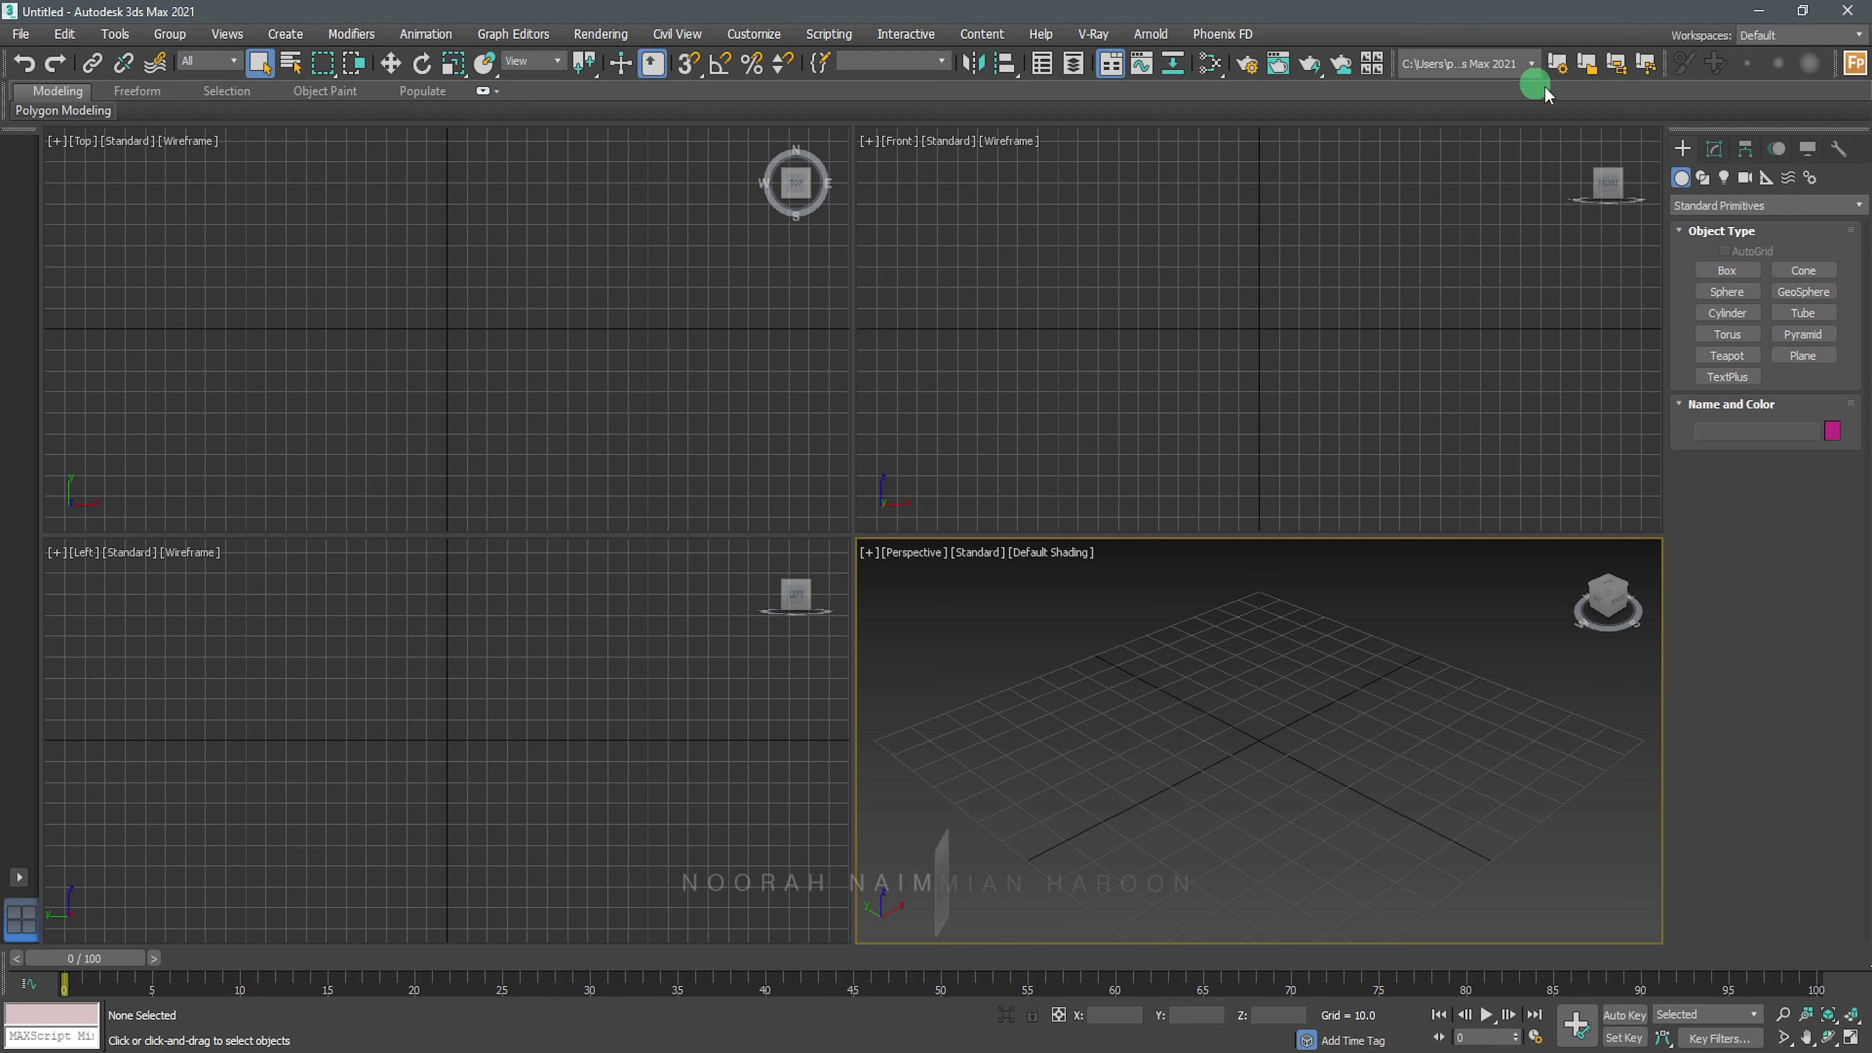
left_click(944, 371)
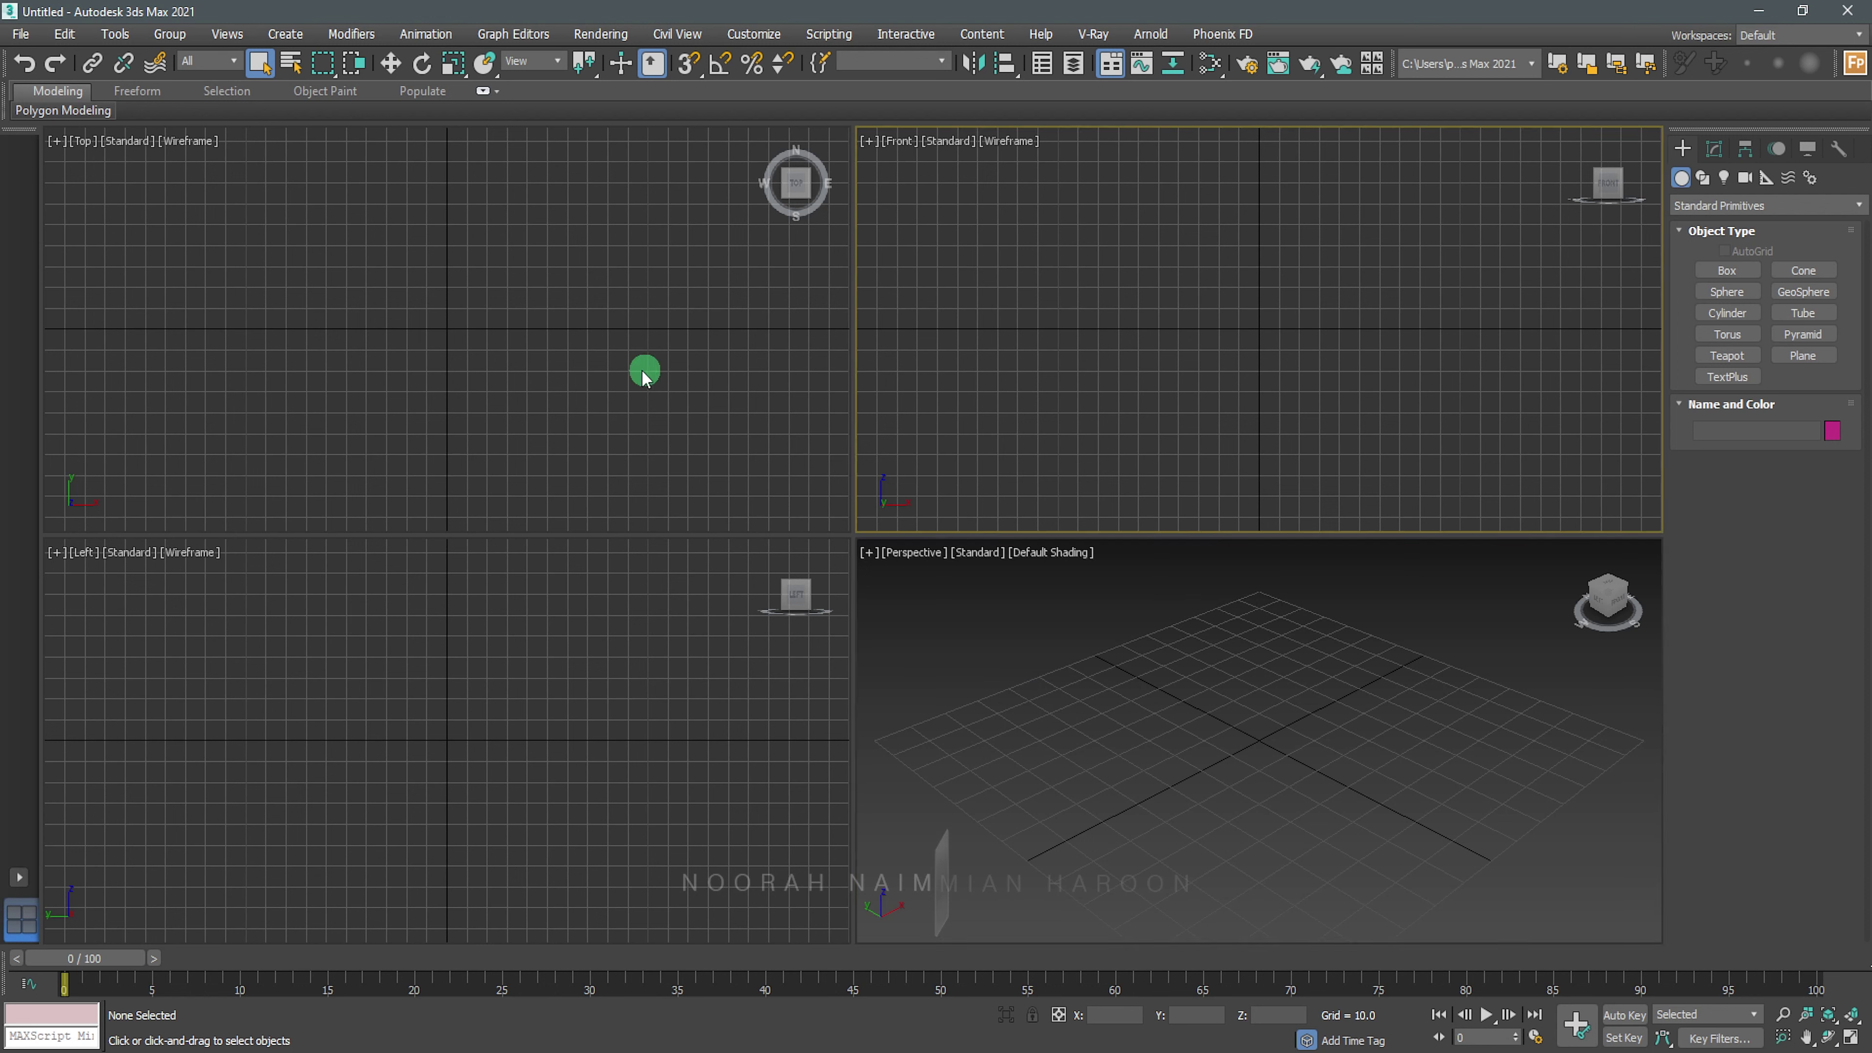
left_click(647, 373)
left_click(634, 677)
left_click(1036, 689)
left_click(1014, 396)
left_click(698, 365)
left_click(630, 679)
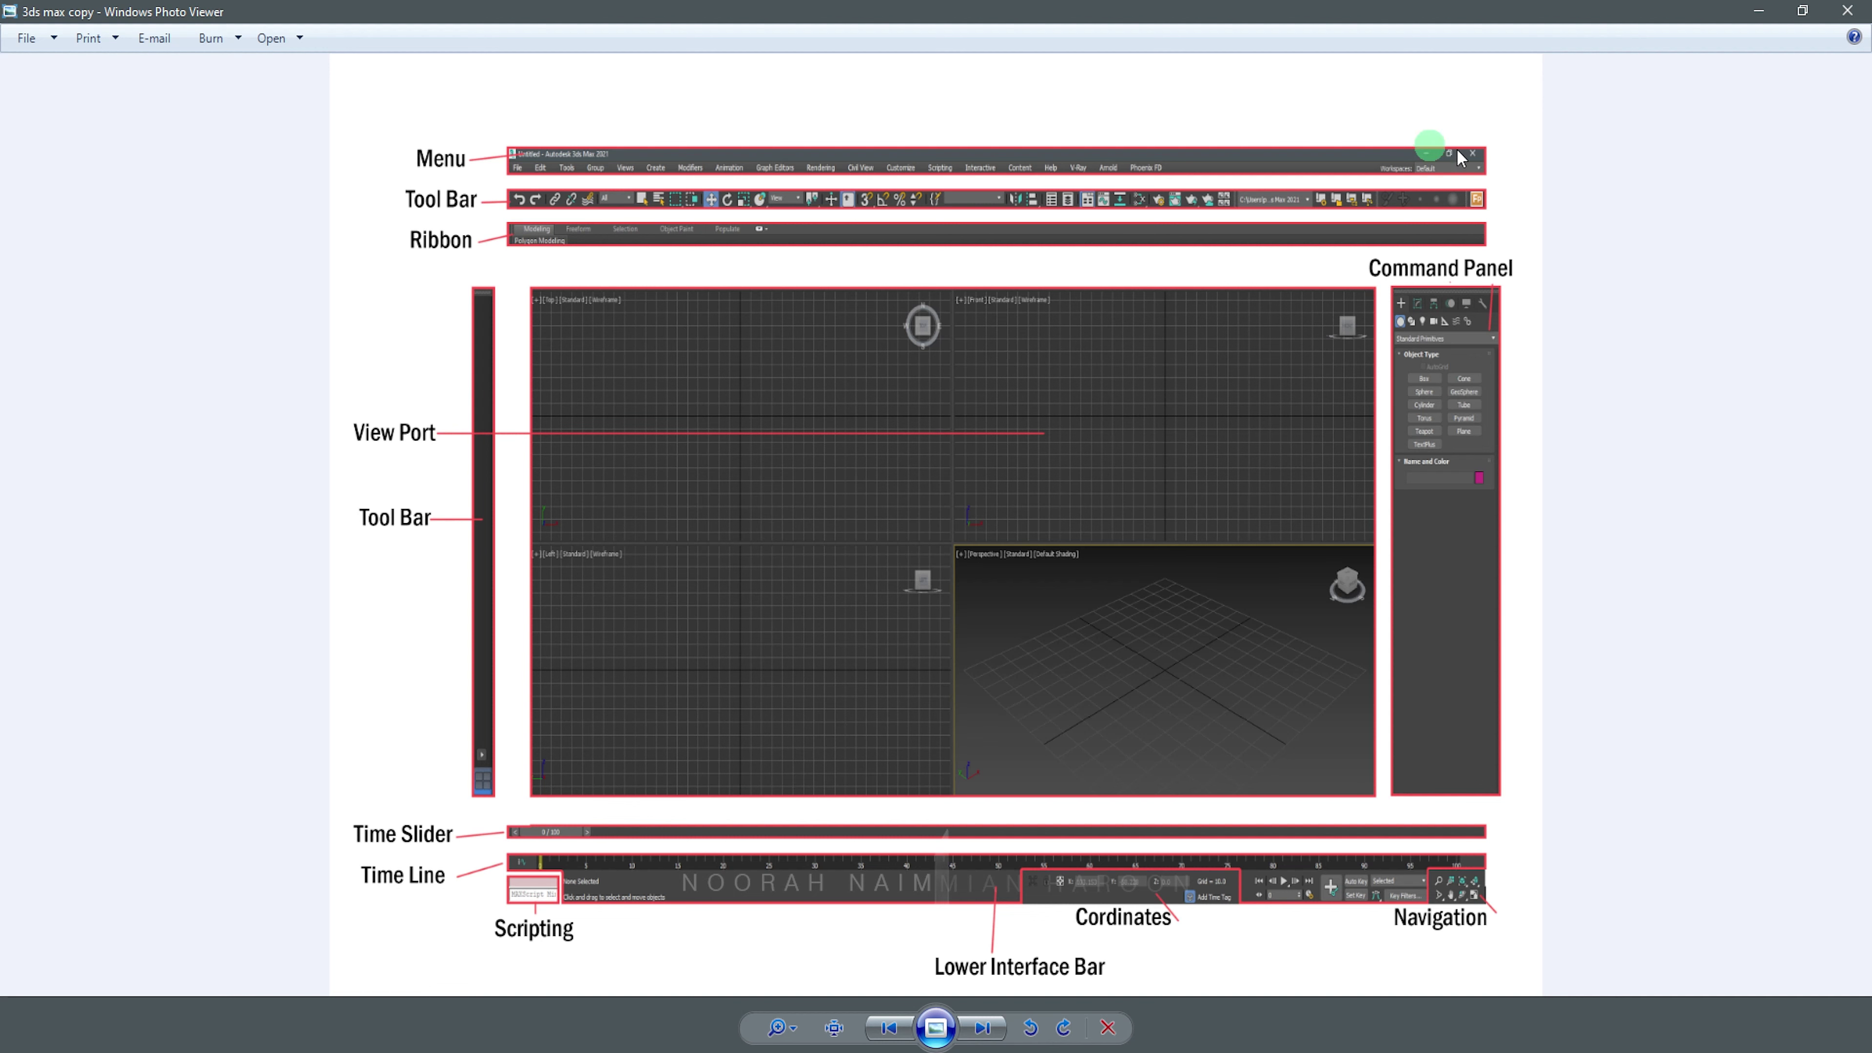
Minimize Photo Viewer and cycle the active viewport through Top, Front, Perspective and Left
left_click(1760, 12)
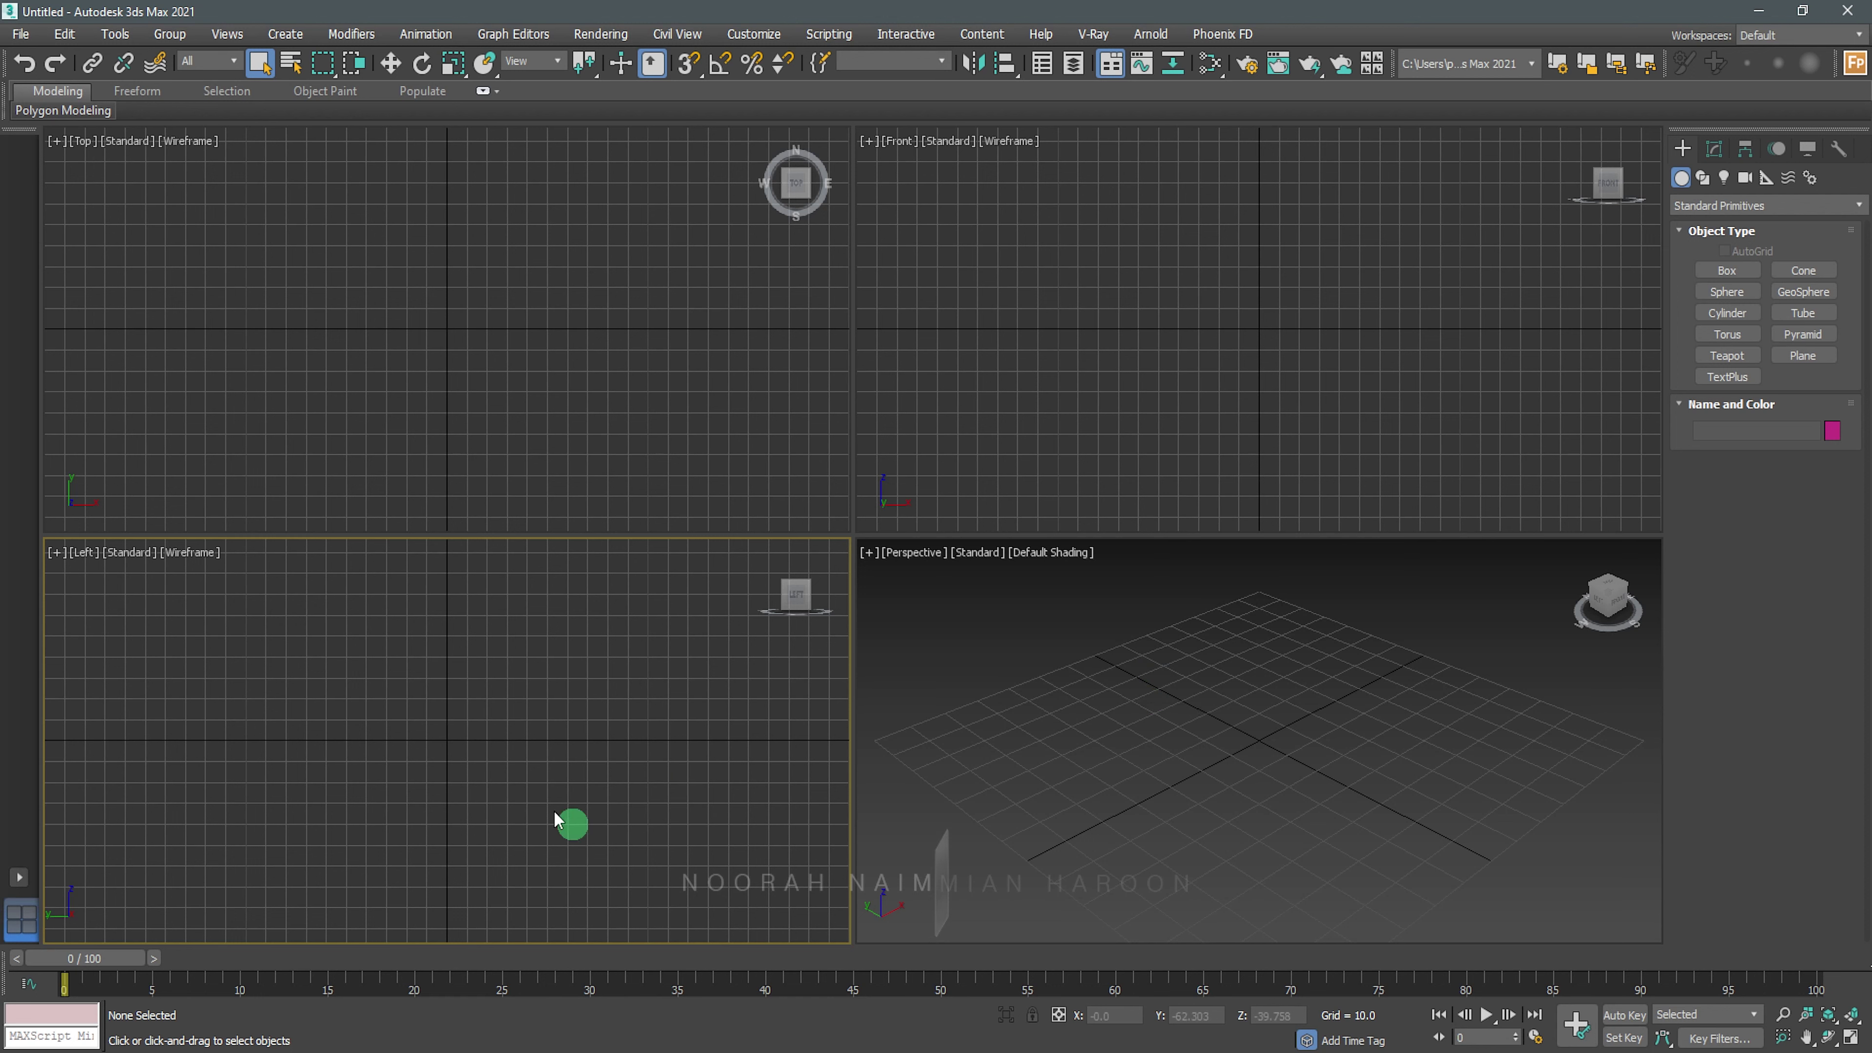
left_click(765, 421)
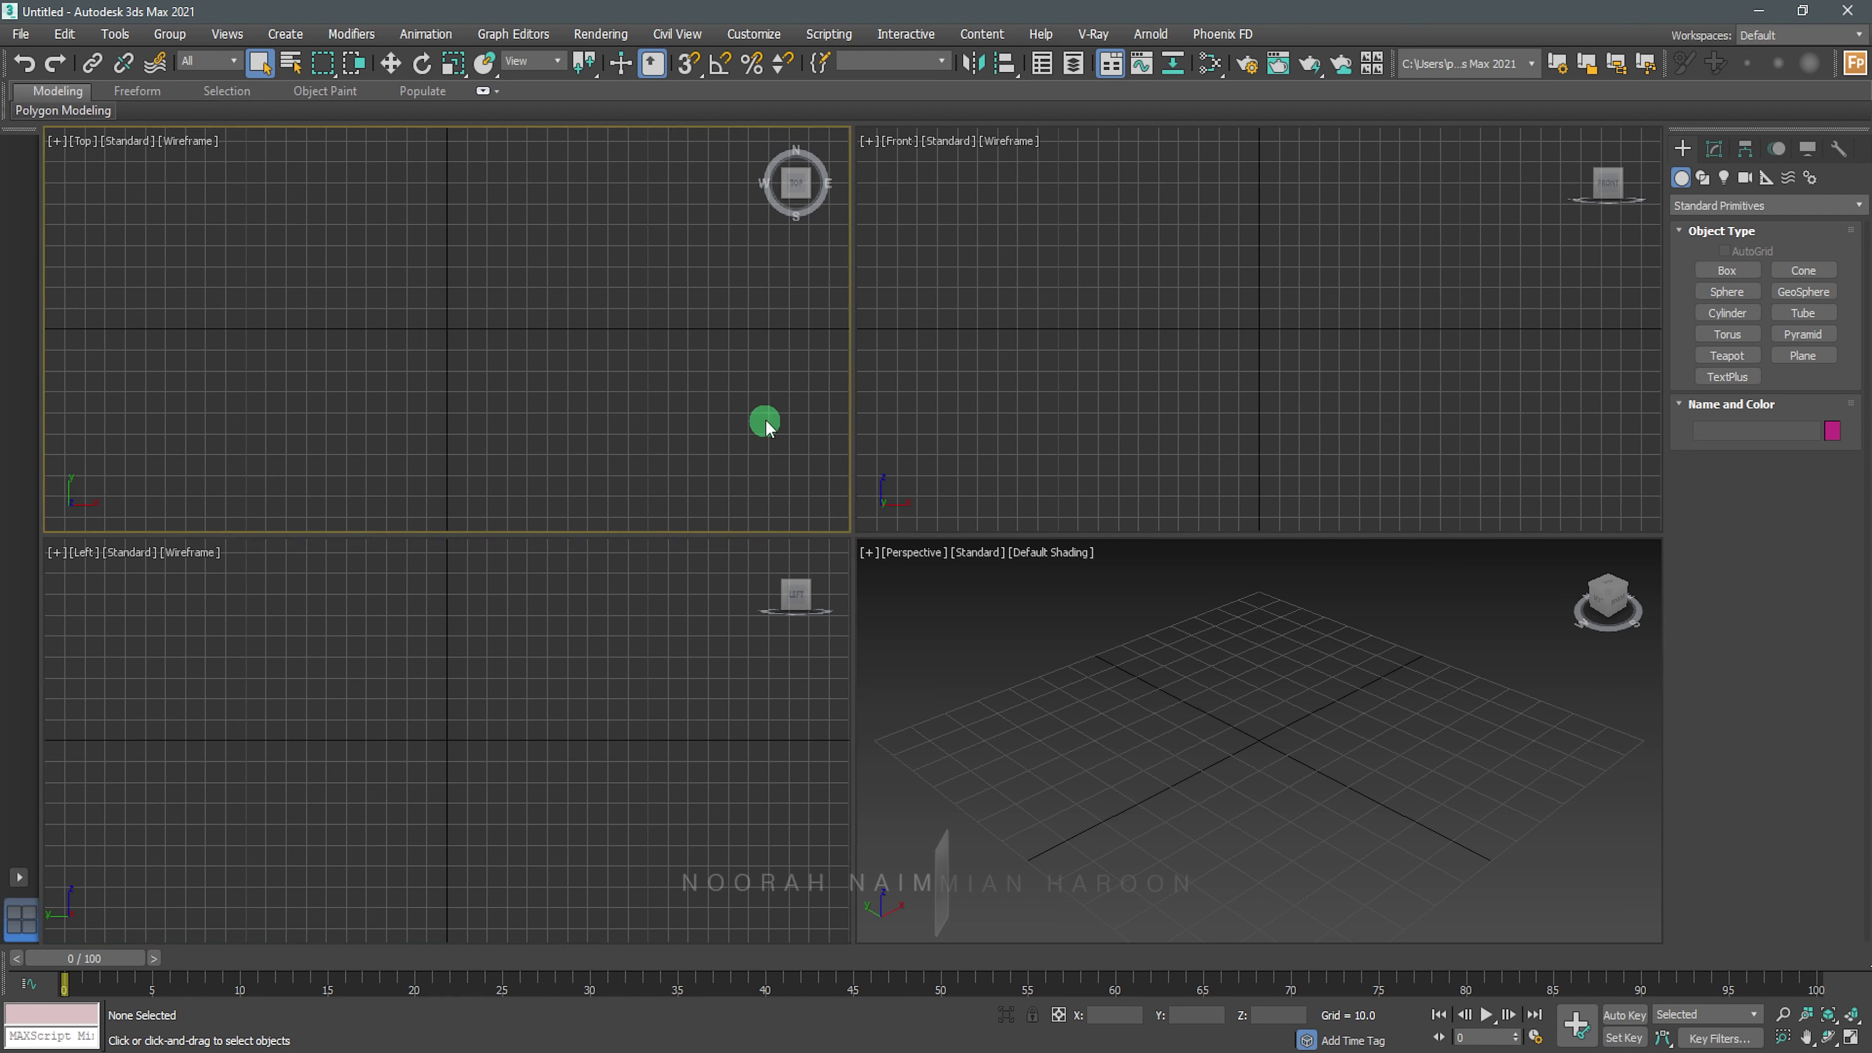
left_click(1093, 458)
left_click(1024, 757)
left_click(707, 793)
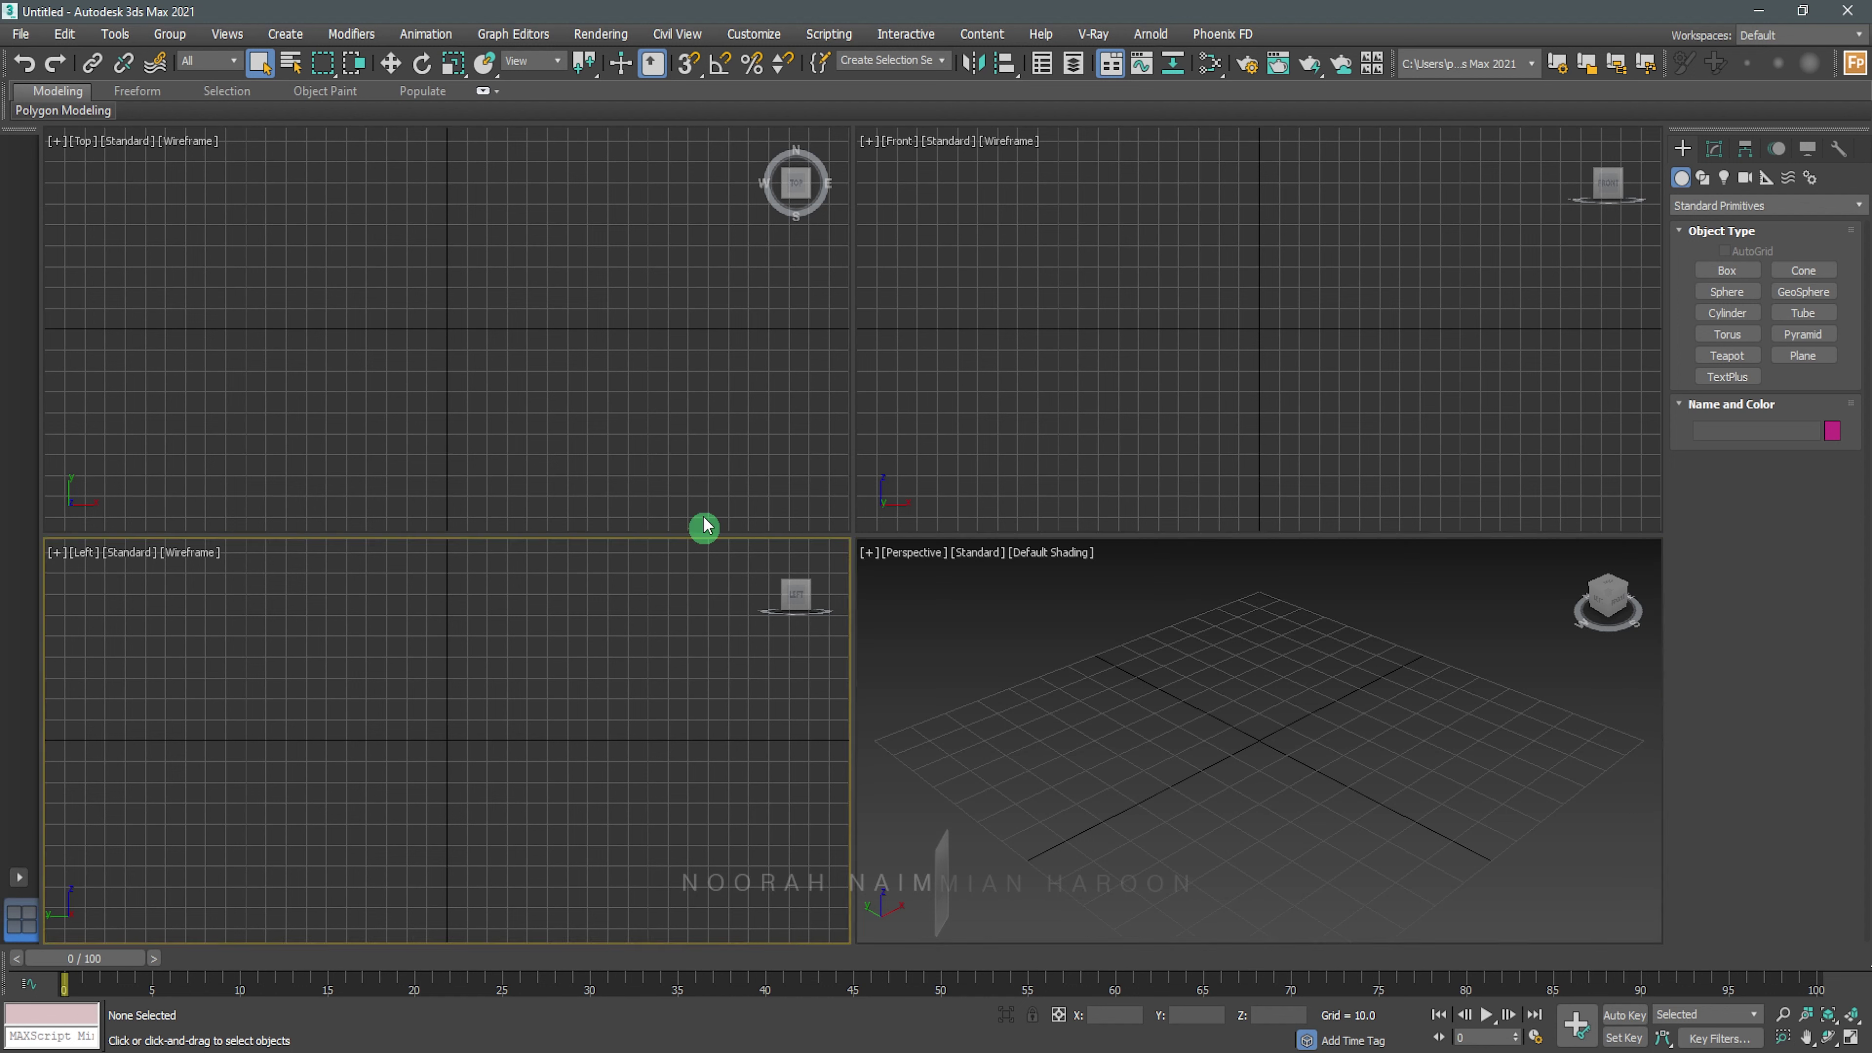
left_click(709, 478)
left_click(1156, 454)
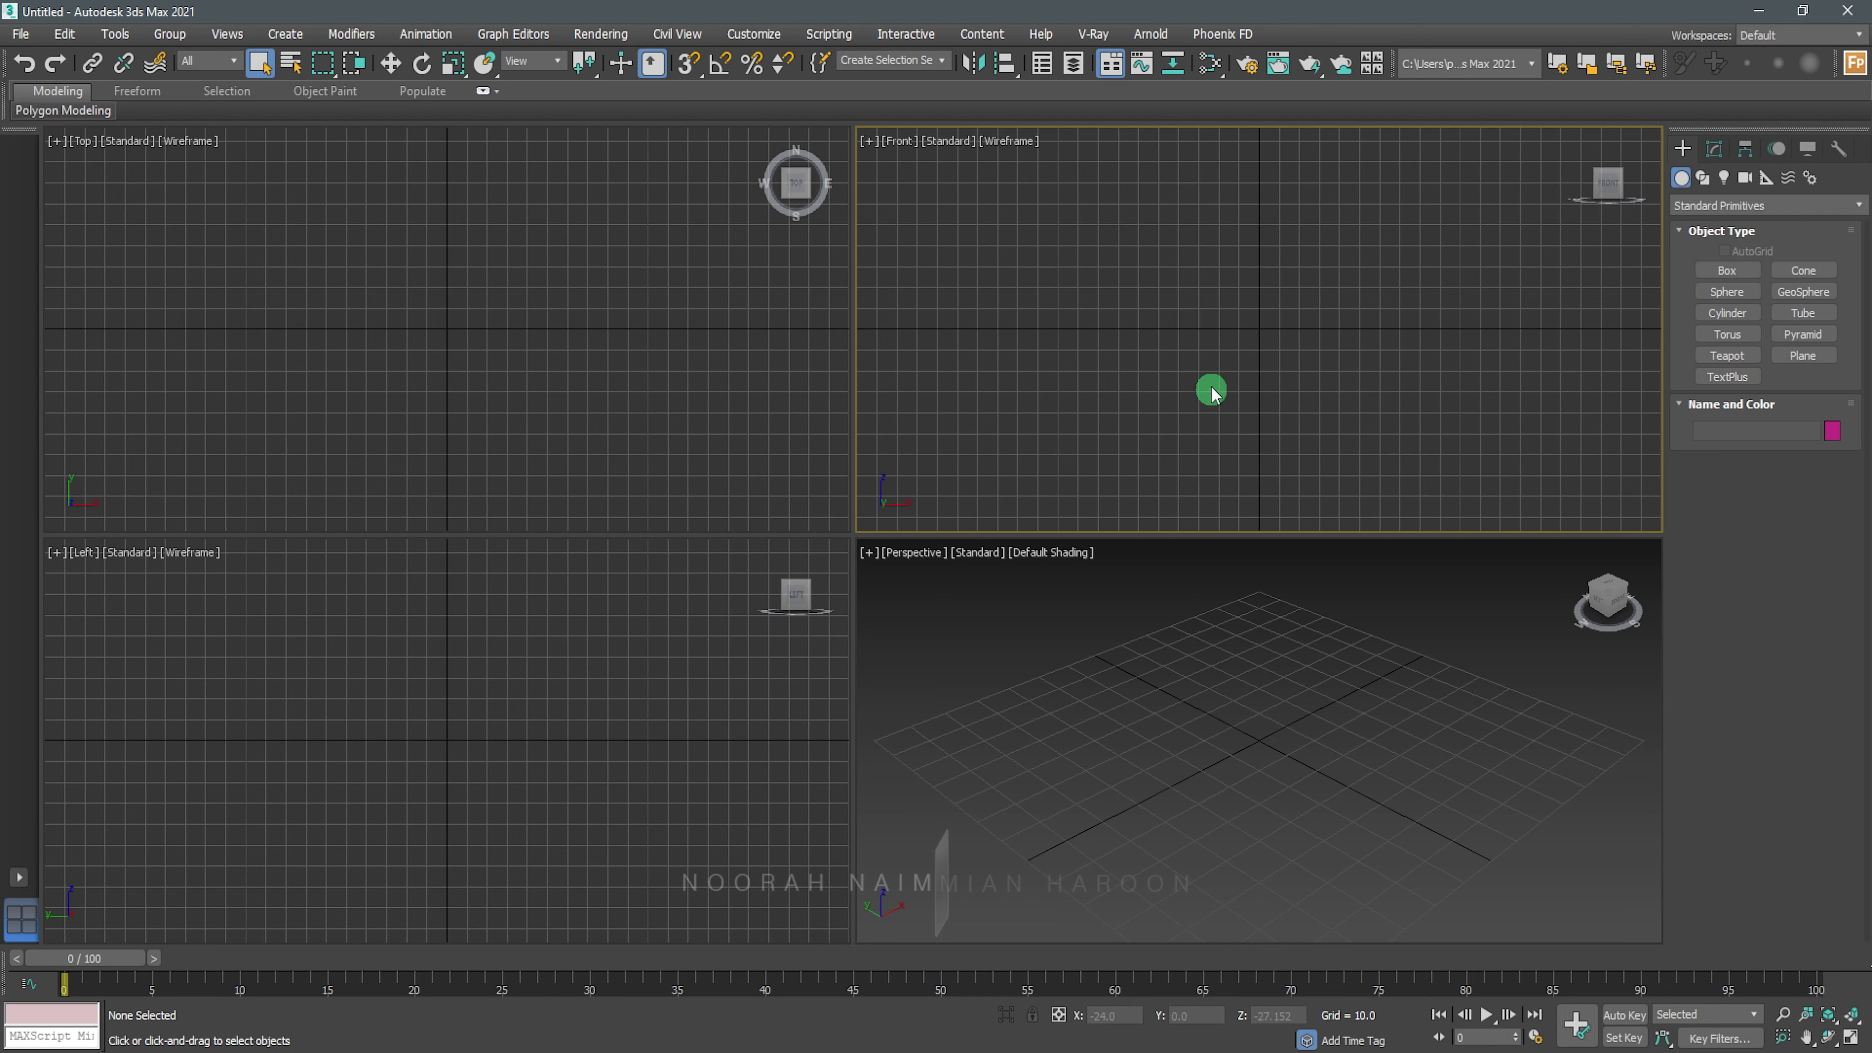
left_click(1194, 668)
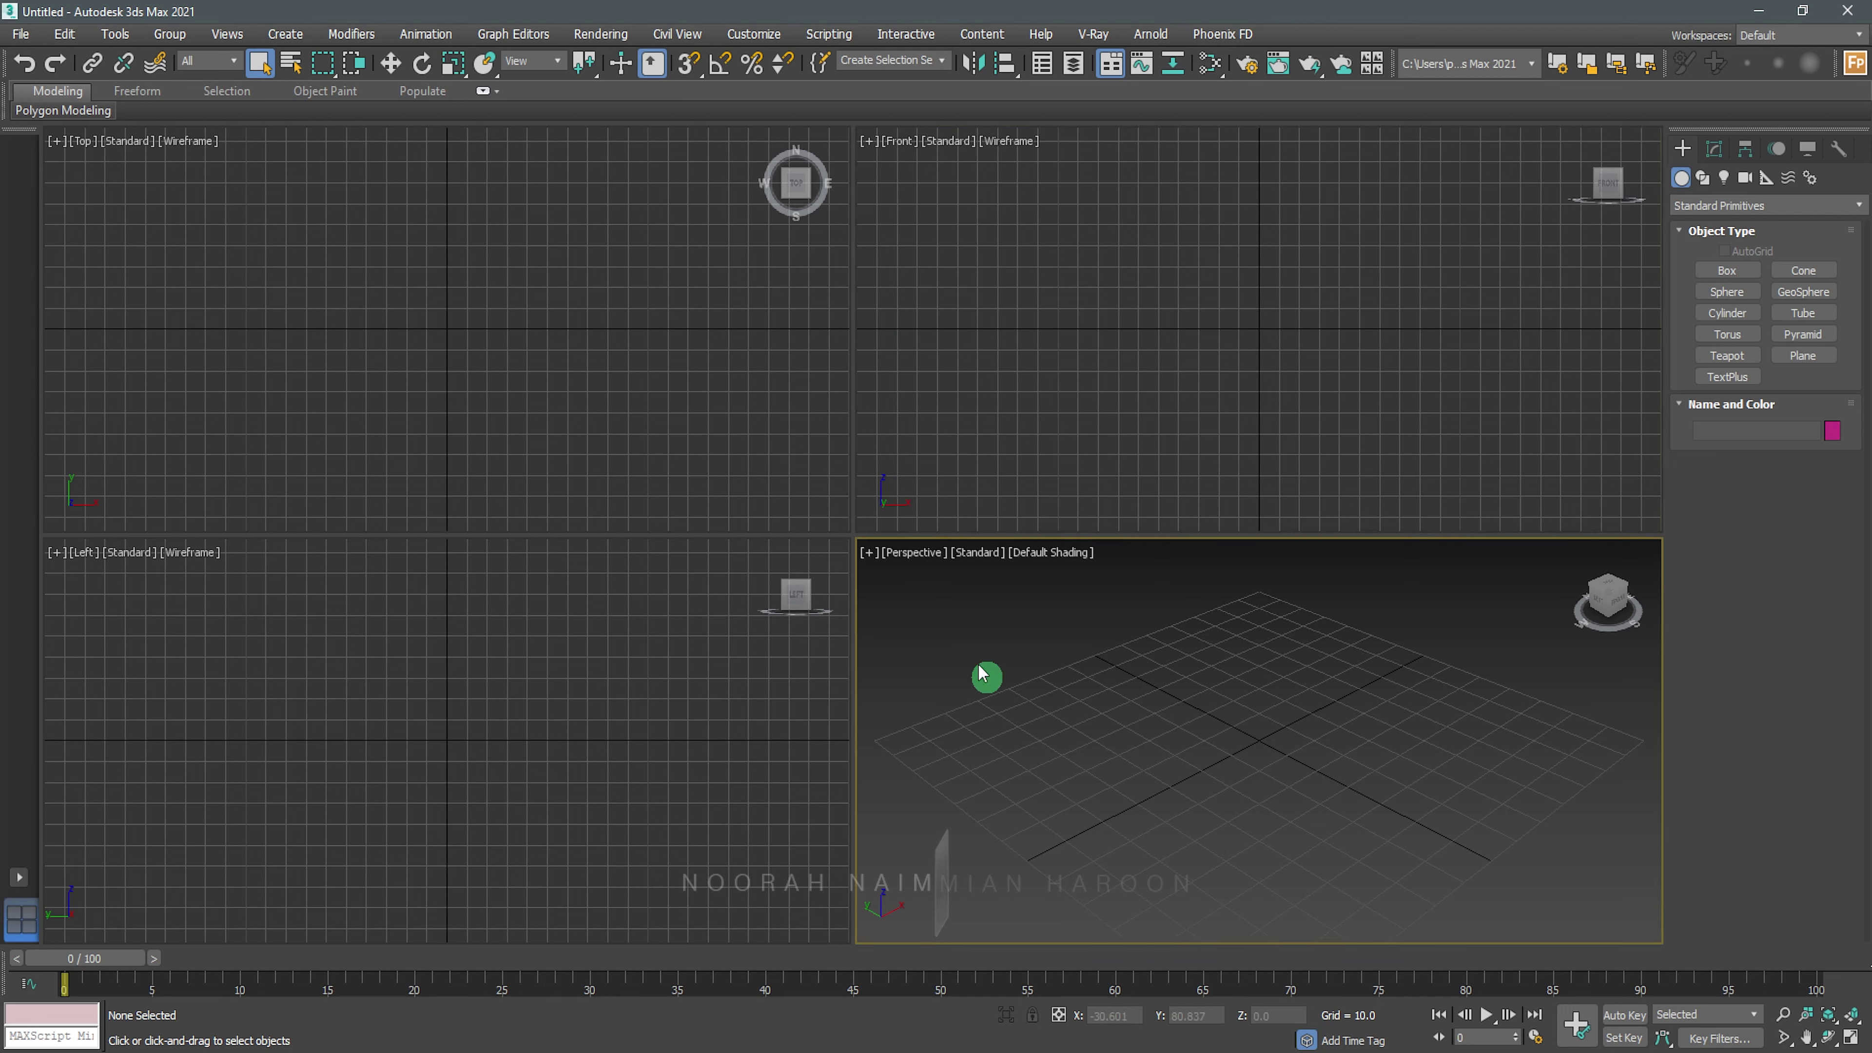
Activate the Top, Front, Perspective and Left viewports again in a second pass
left_click(596, 439)
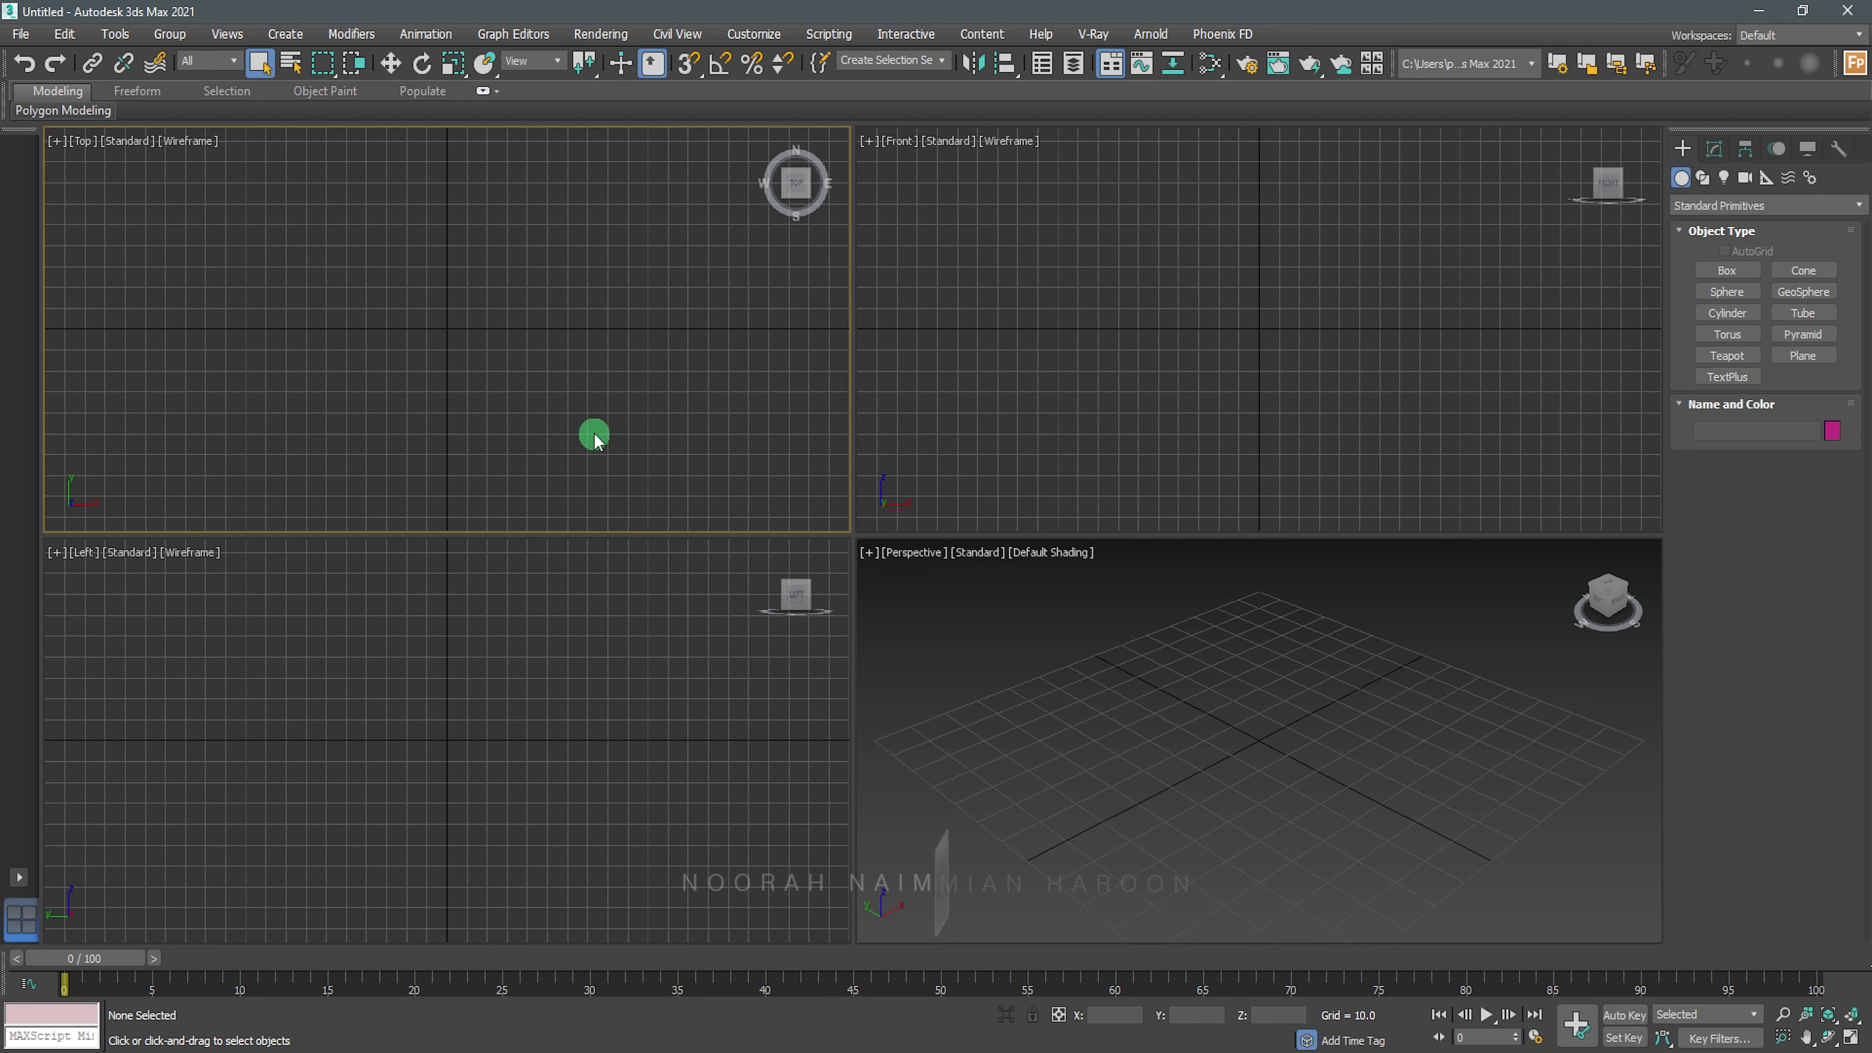
left_click(1133, 352)
left_click(1107, 669)
left_click(698, 793)
left_click(828, 414)
left_click(1086, 387)
left_click(1053, 732)
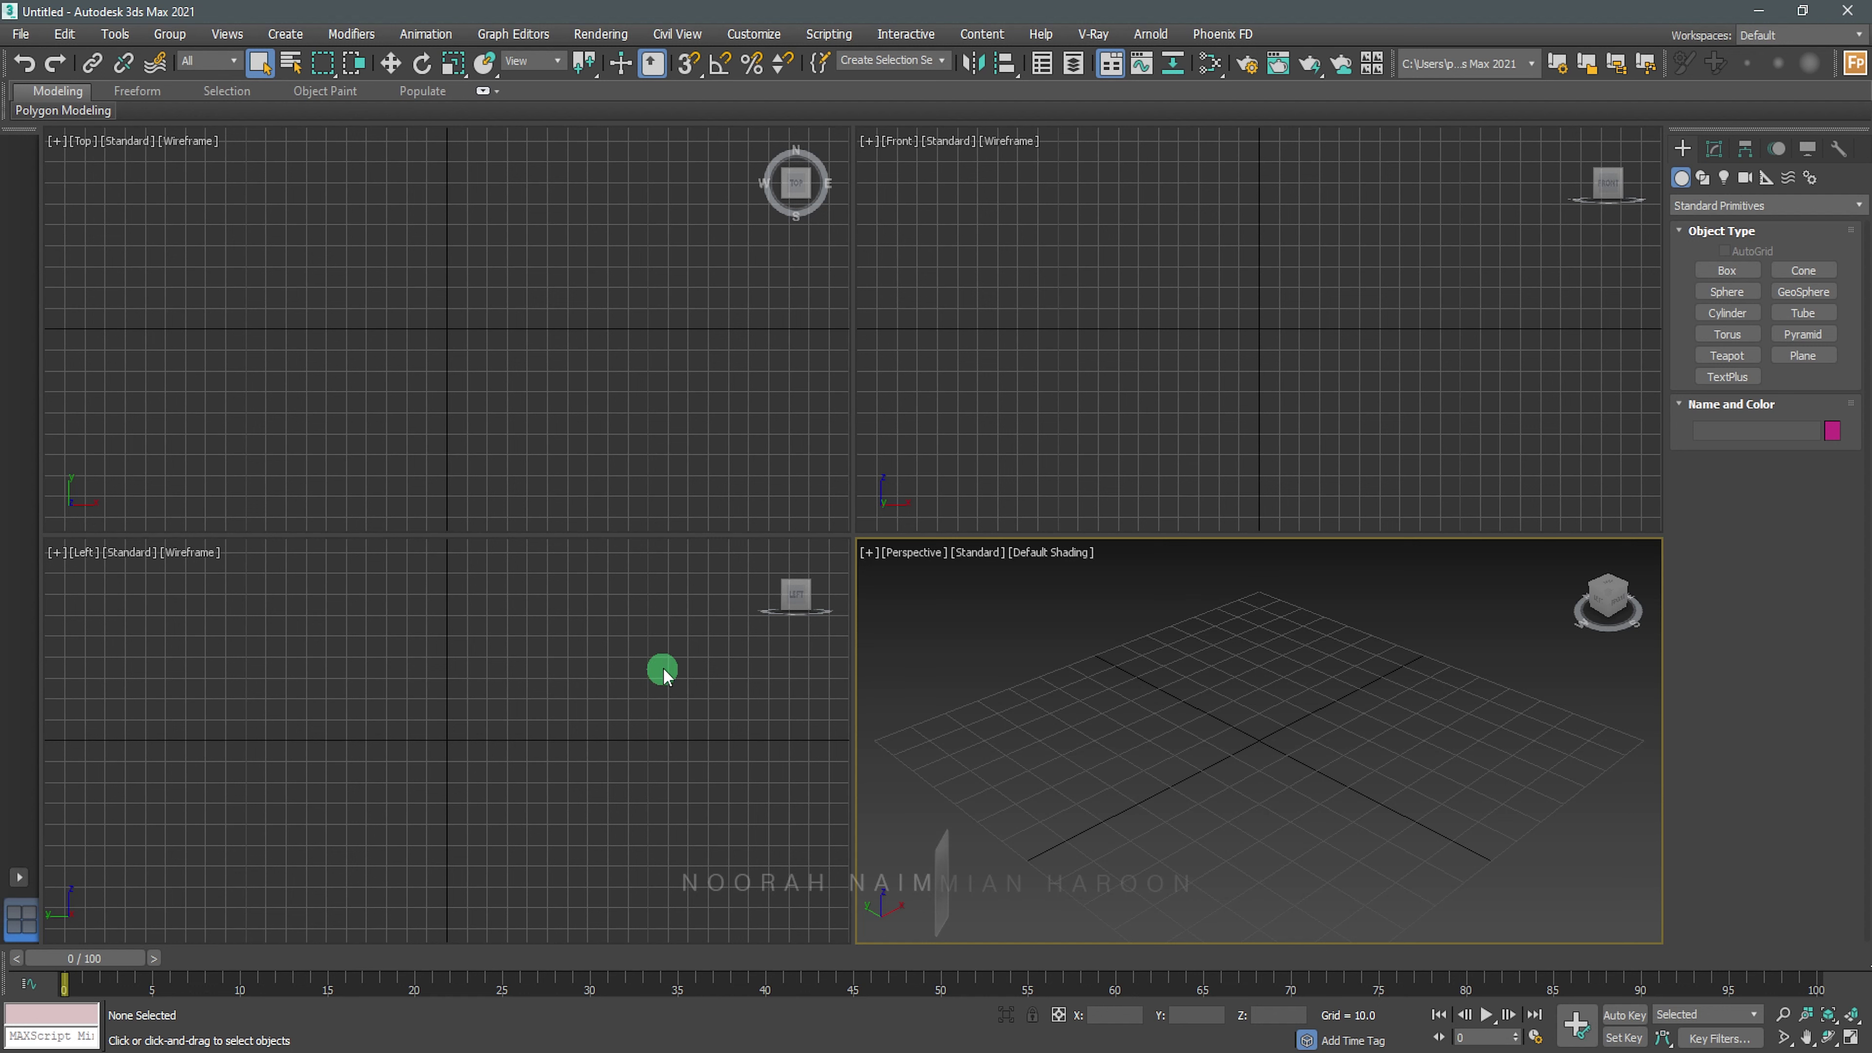
Switch among Left, Top, Perspective and Front once more, ending with Perspective active
left_click(662, 670)
left_click(659, 495)
left_click(1037, 682)
left_click(1098, 442)
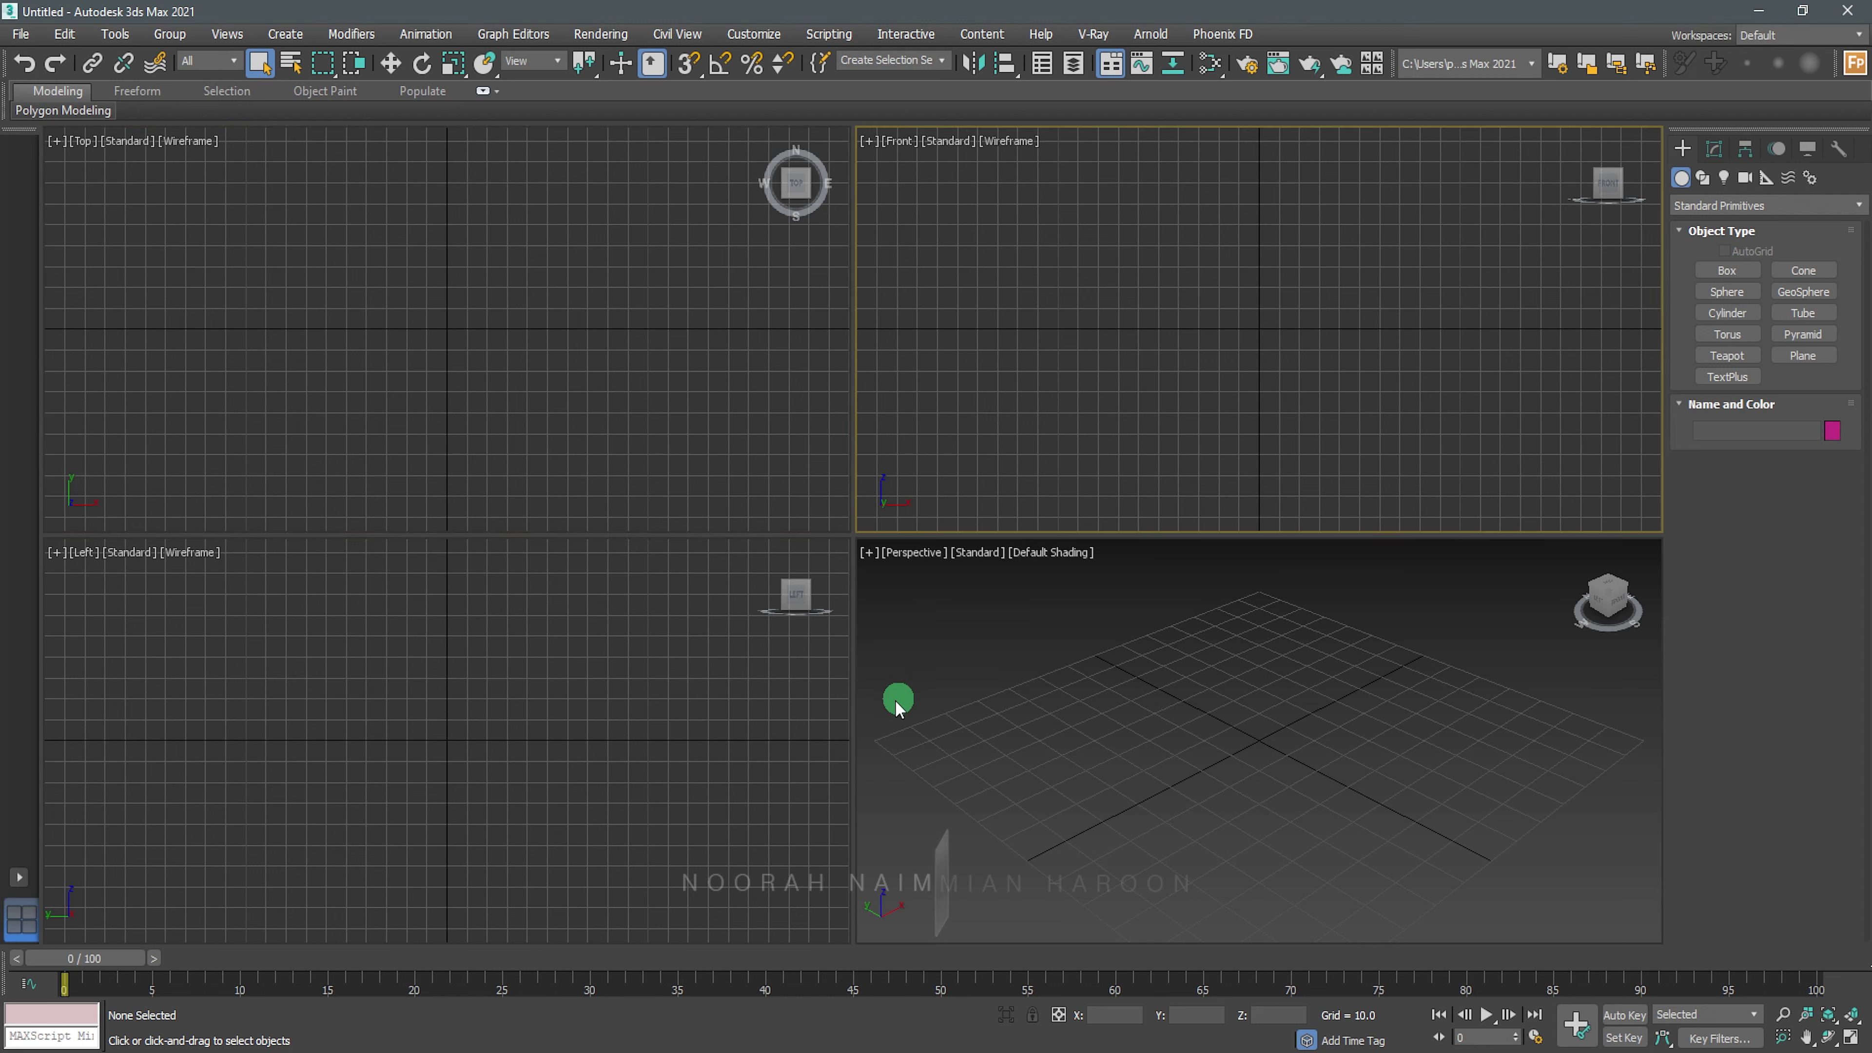
left_click(794, 735)
left_click(753, 418)
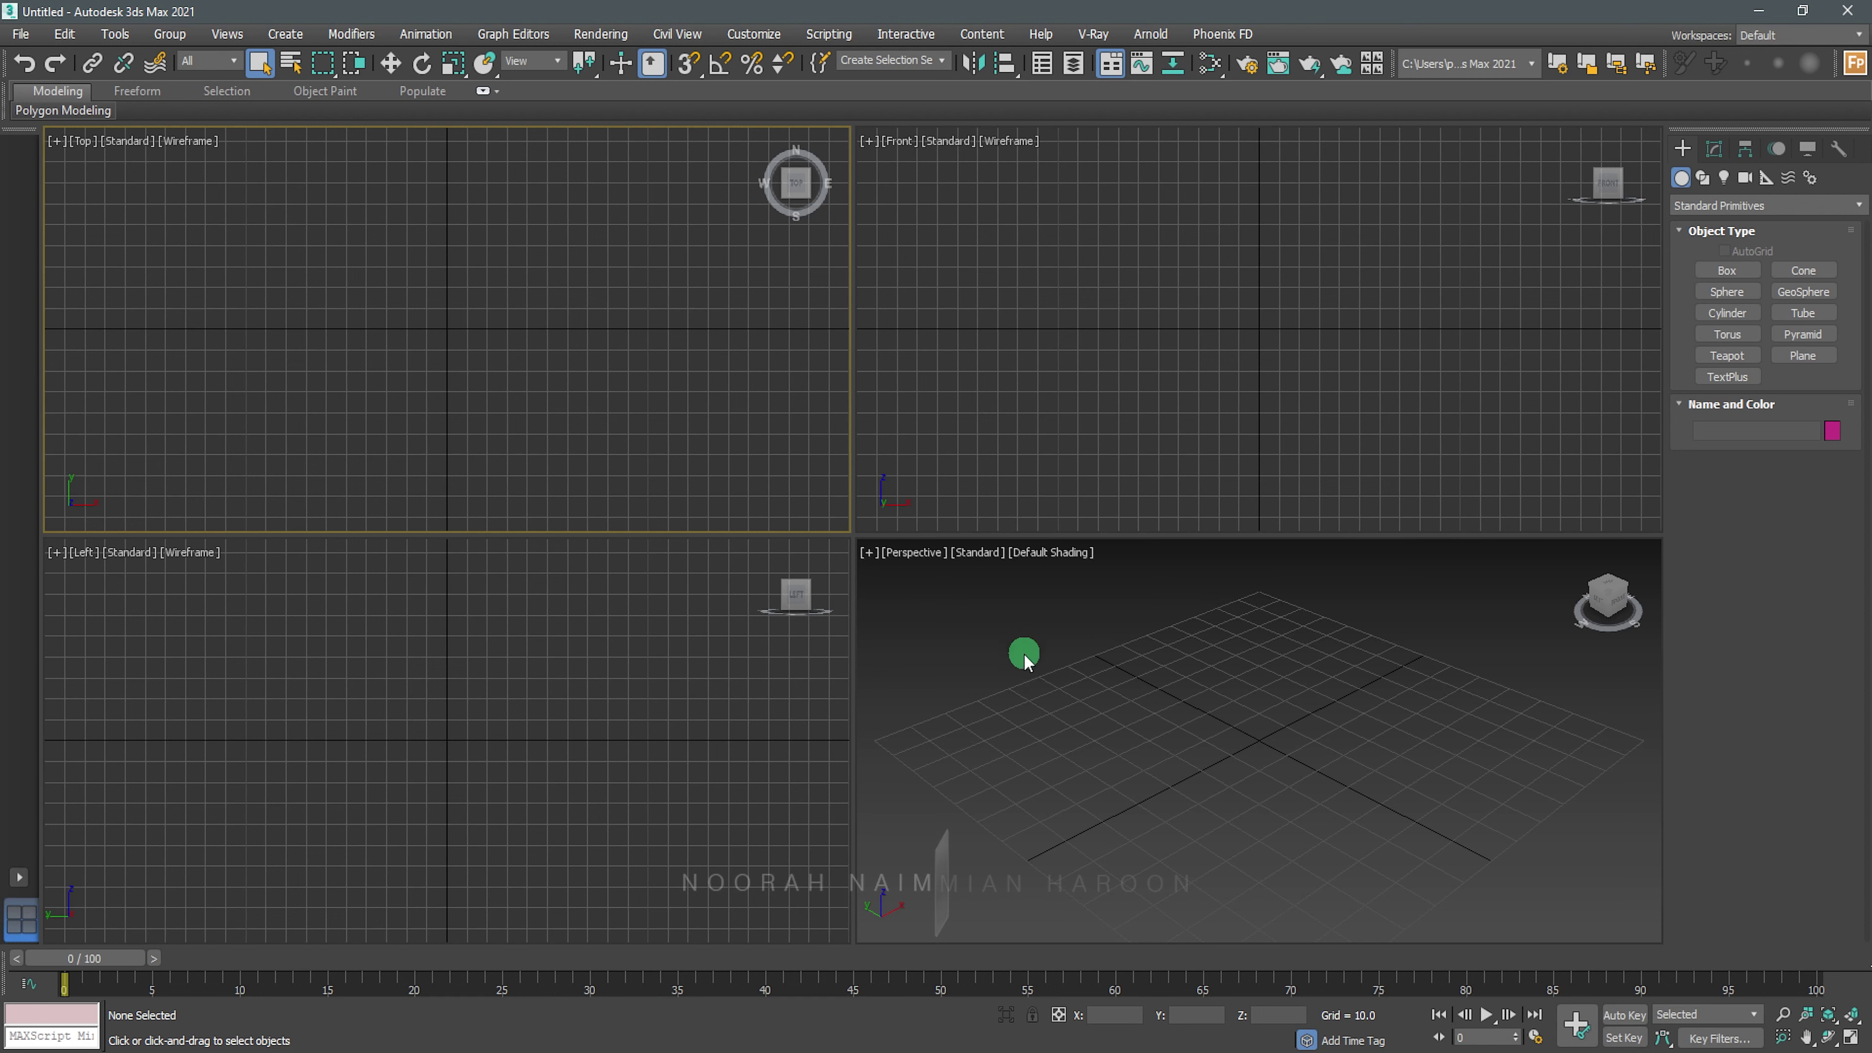
left_click(1028, 664)
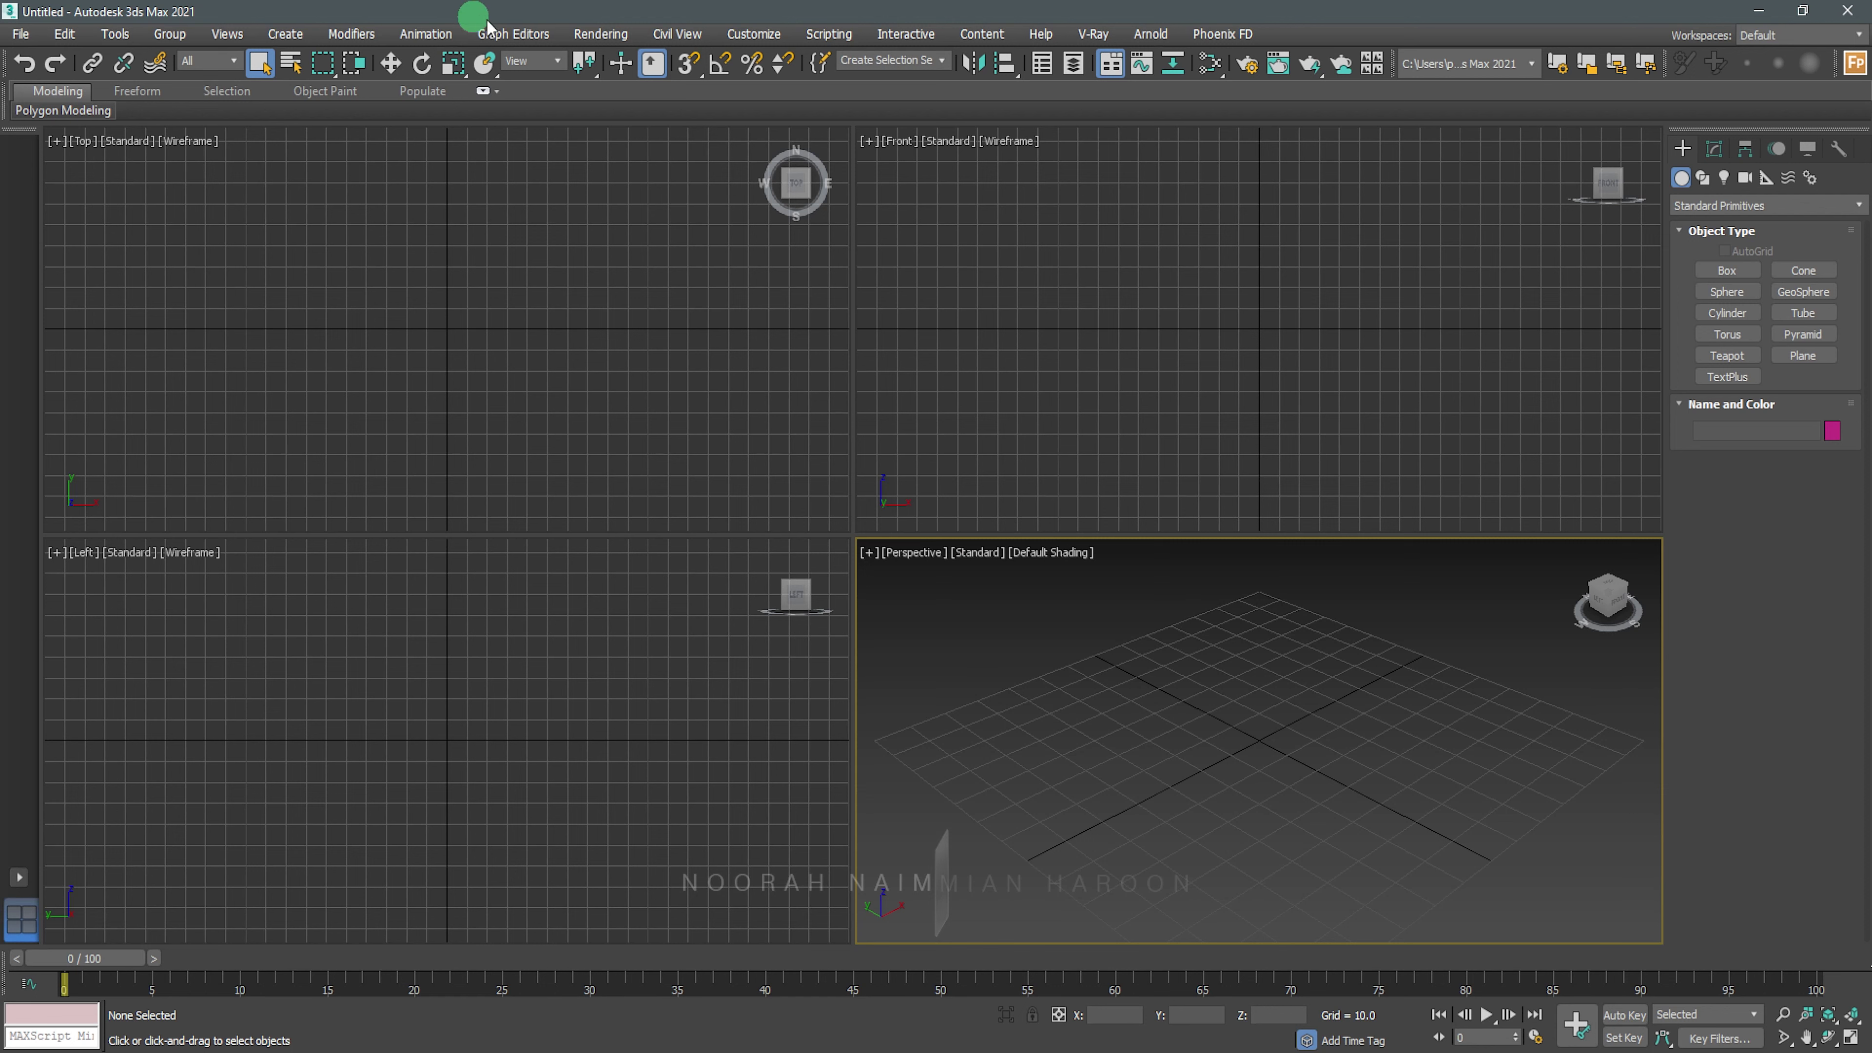
Open the Custom Defaults Switcher from the Customize menu
left_click(752, 37)
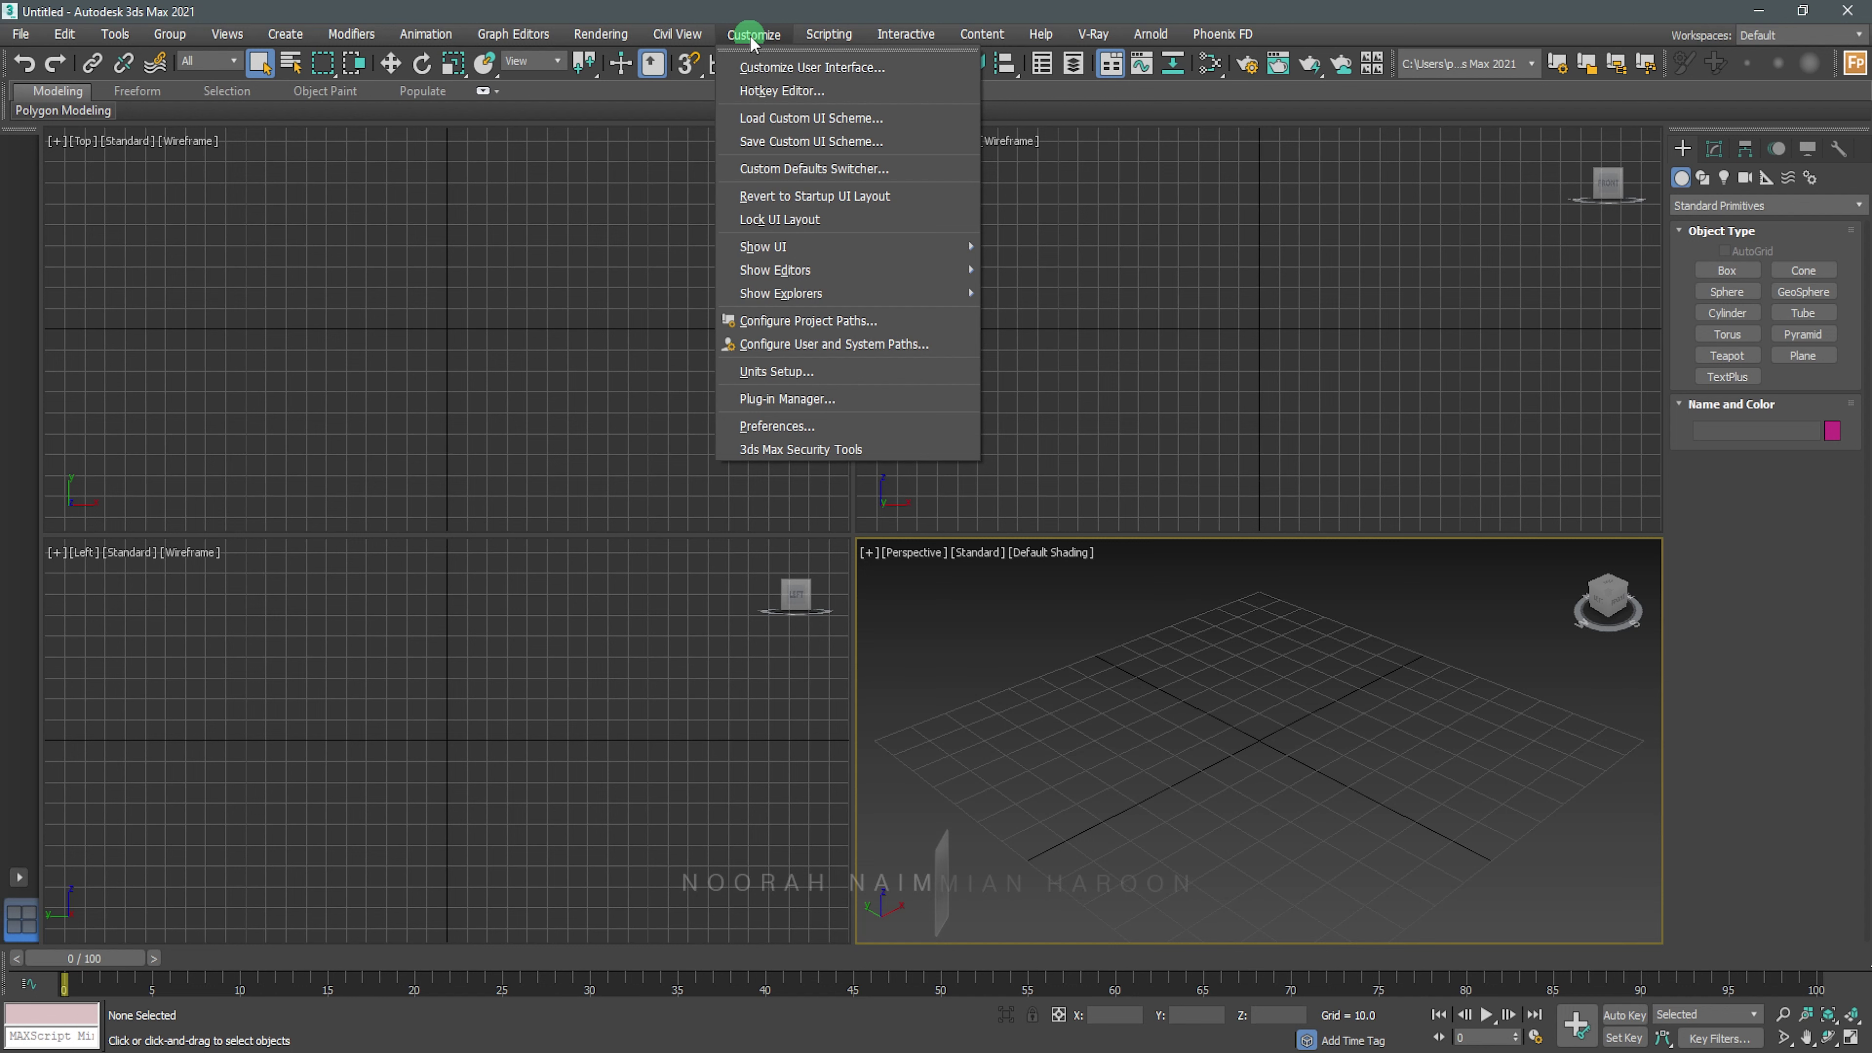
left_click(863, 171)
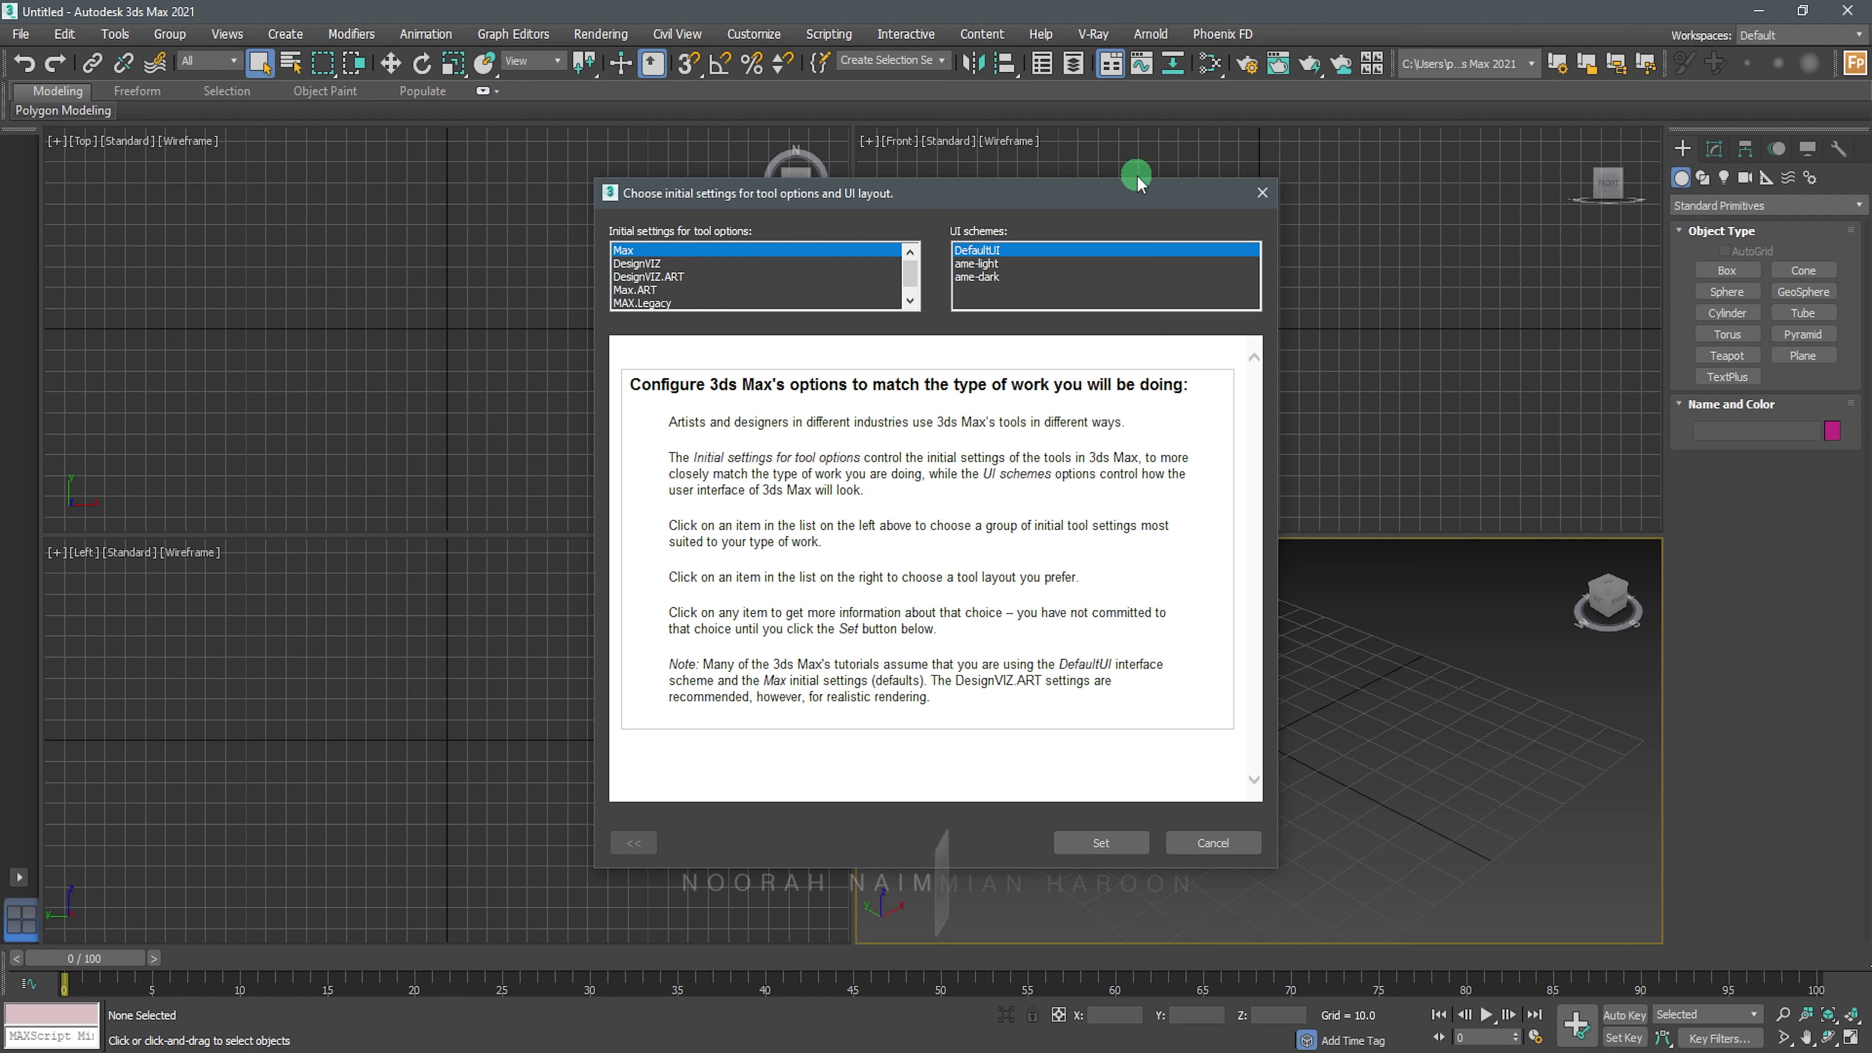
Preview the ame-light and ame-dark UI schemes, then cancel without applying either
left_click(991, 264)
left_click_drag(1254, 443, 1258, 526)
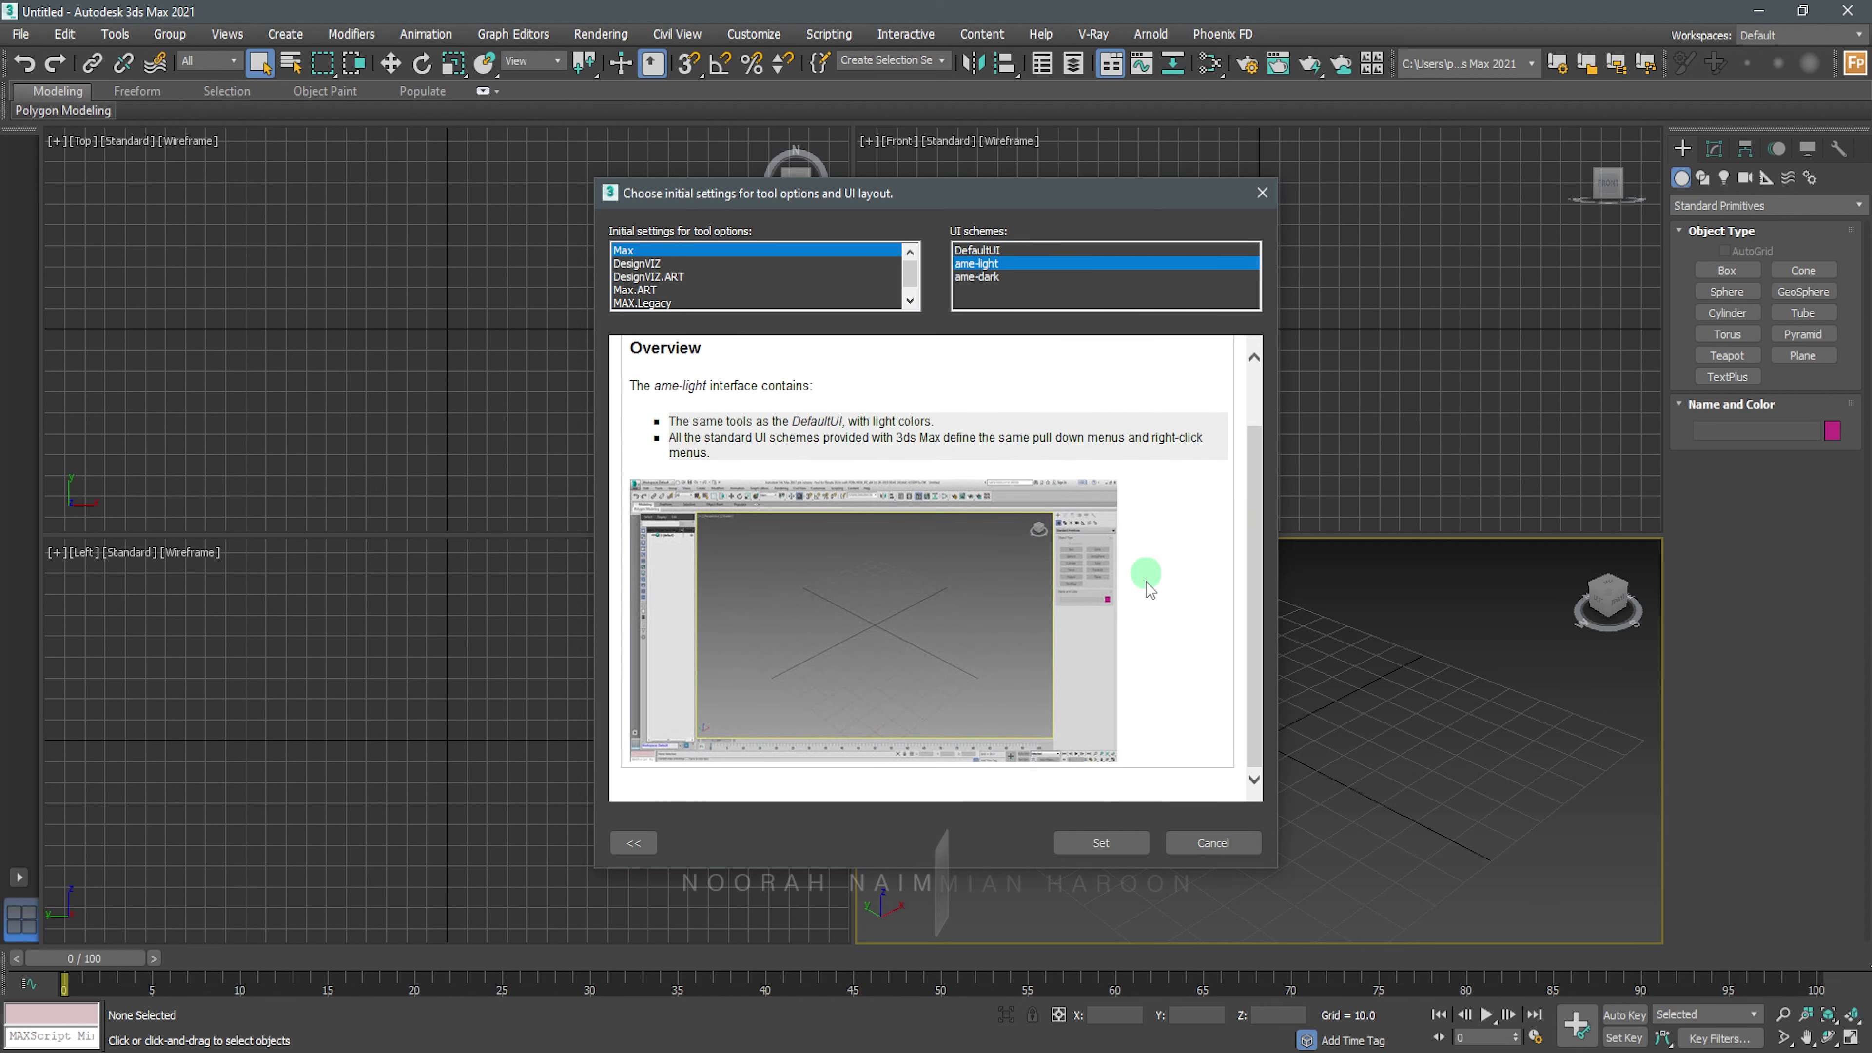
left_click(982, 280)
scroll(1220, 524, "down", 1)
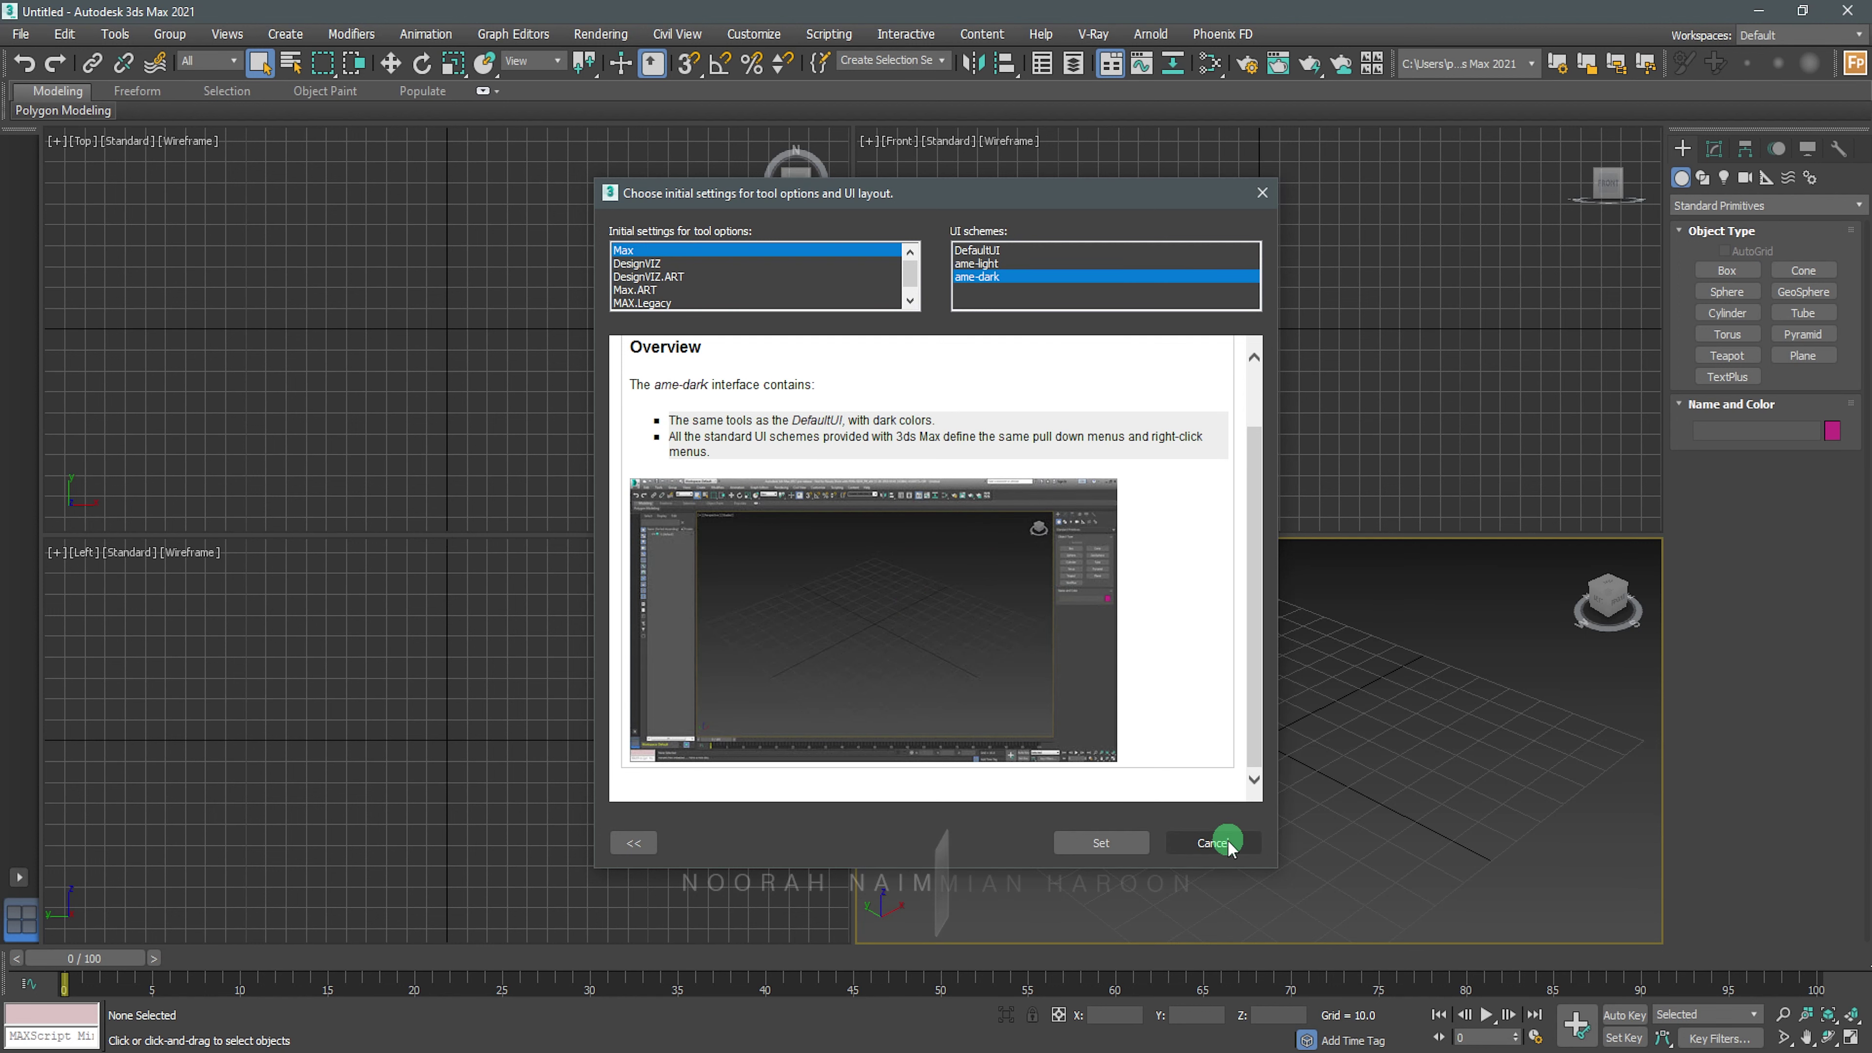
left_click(1227, 844)
left_click(1004, 446)
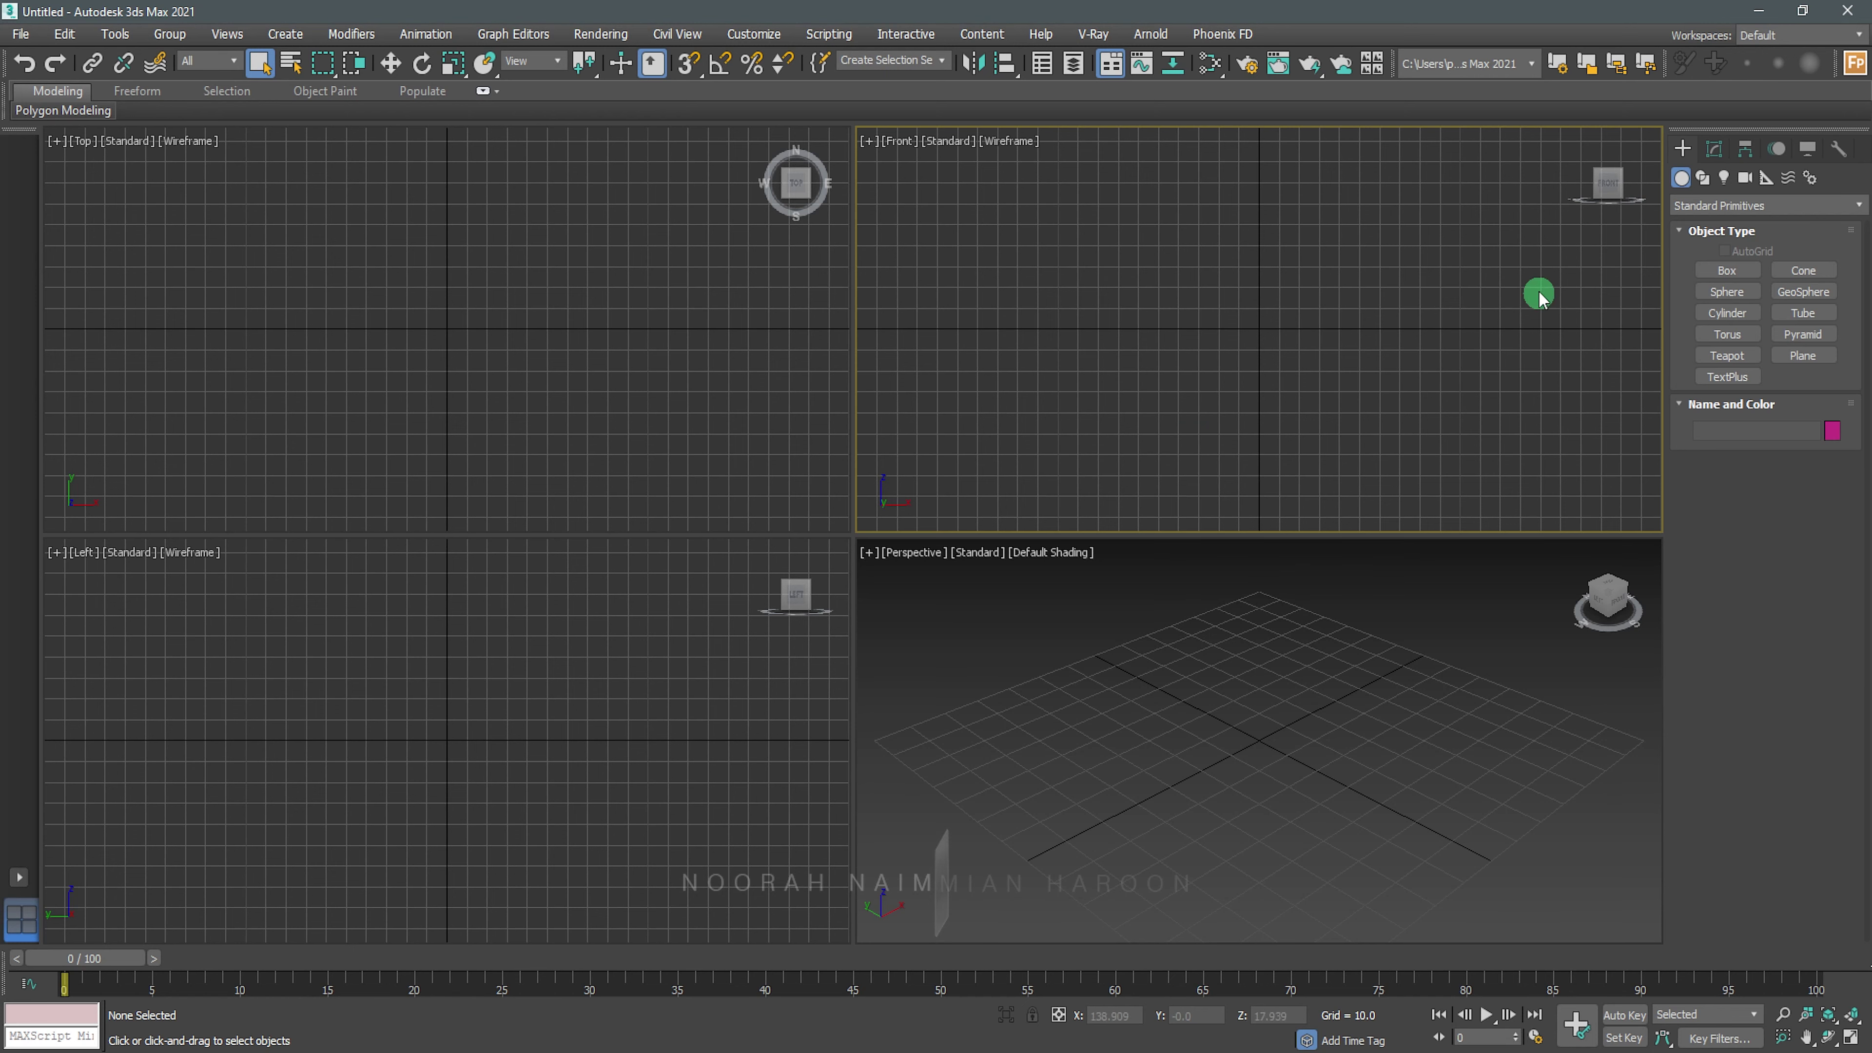
Float the Command Panel off the right dock, then close the floating panel
left_click_drag(1771, 127, 1642, 159)
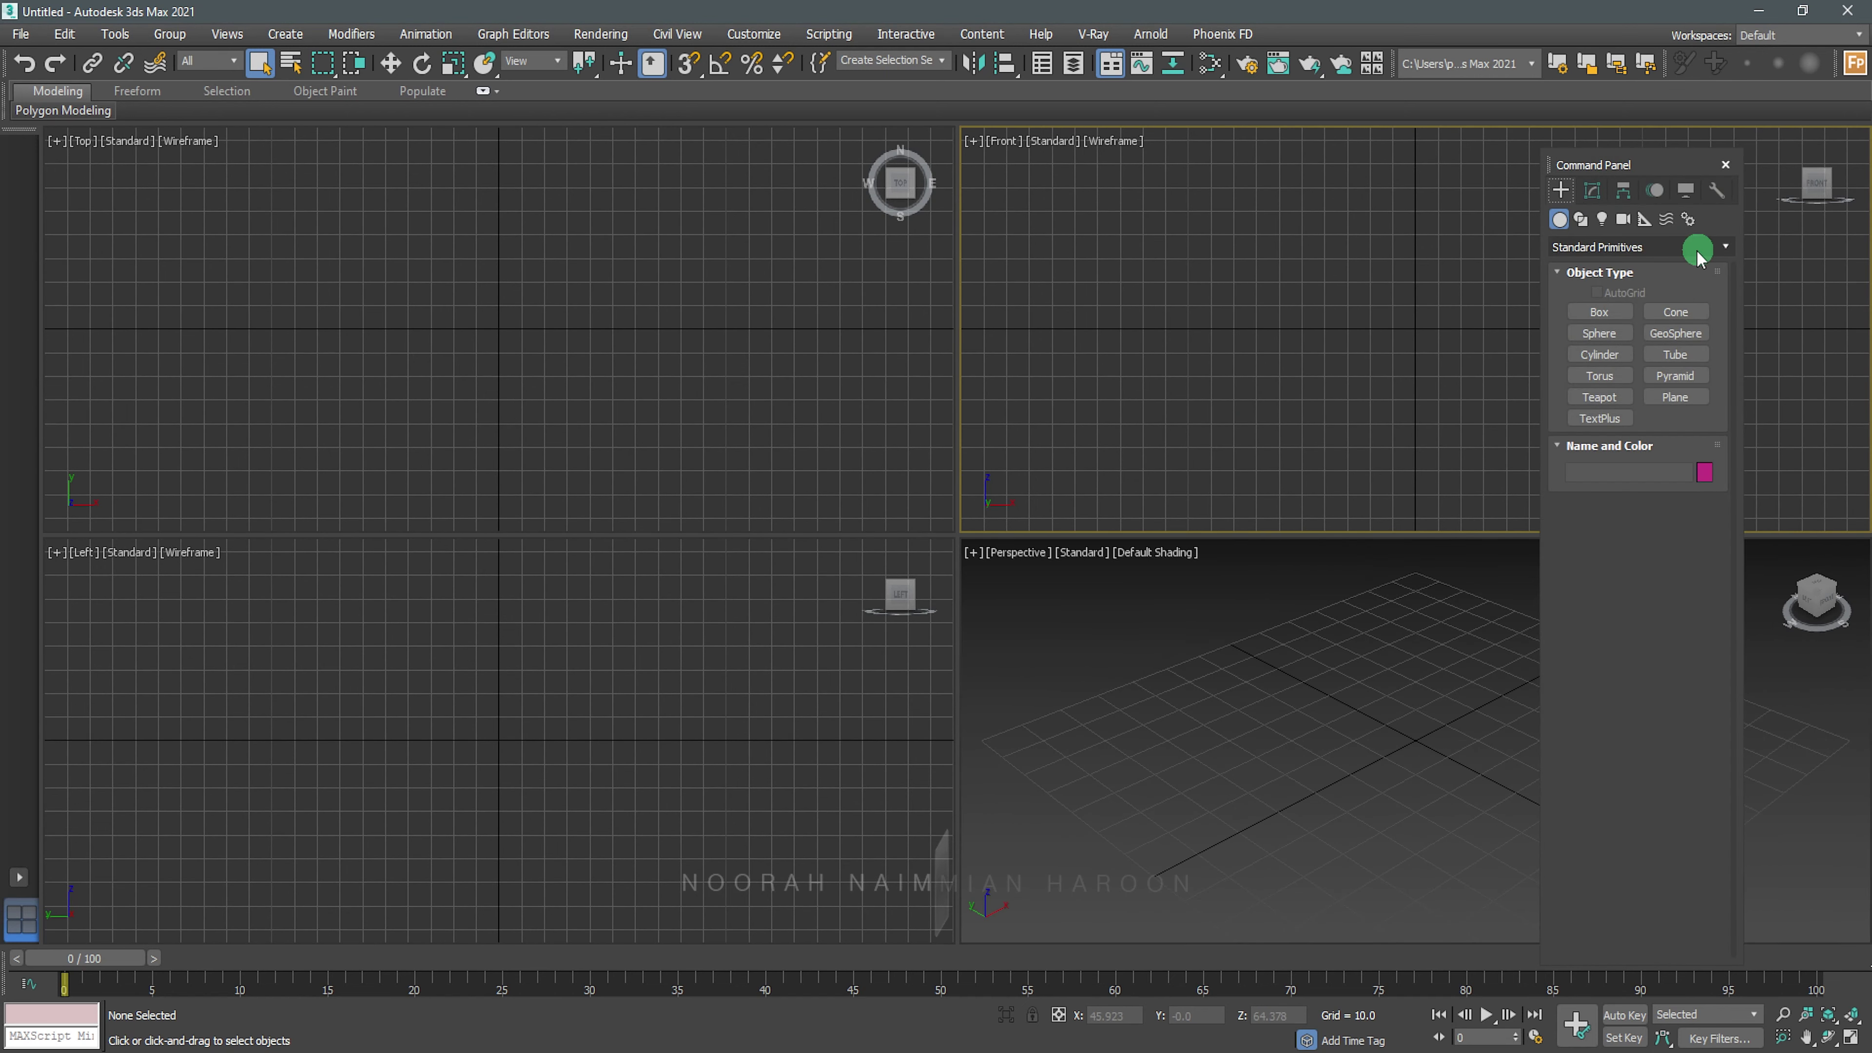
left_click(1726, 164)
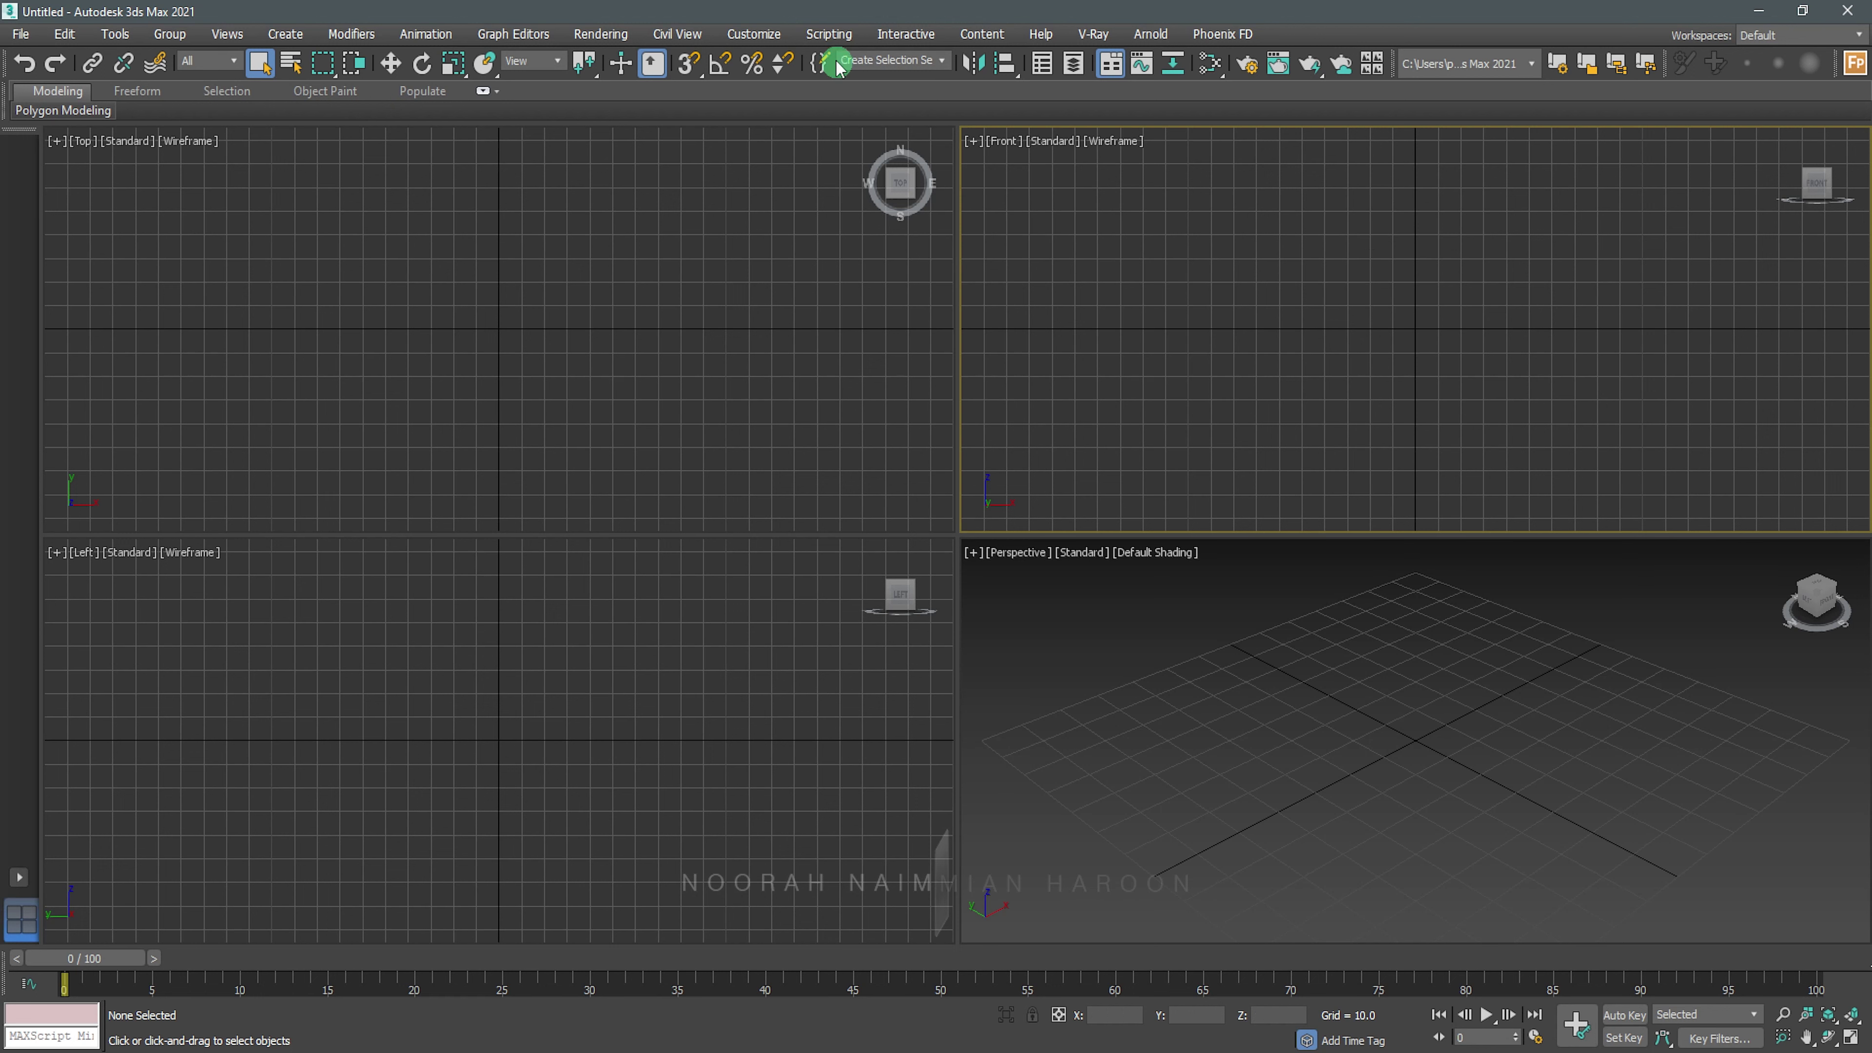
Restore the Command Panel via Customize > Show UI and dock it on the right edge
left_click(748, 39)
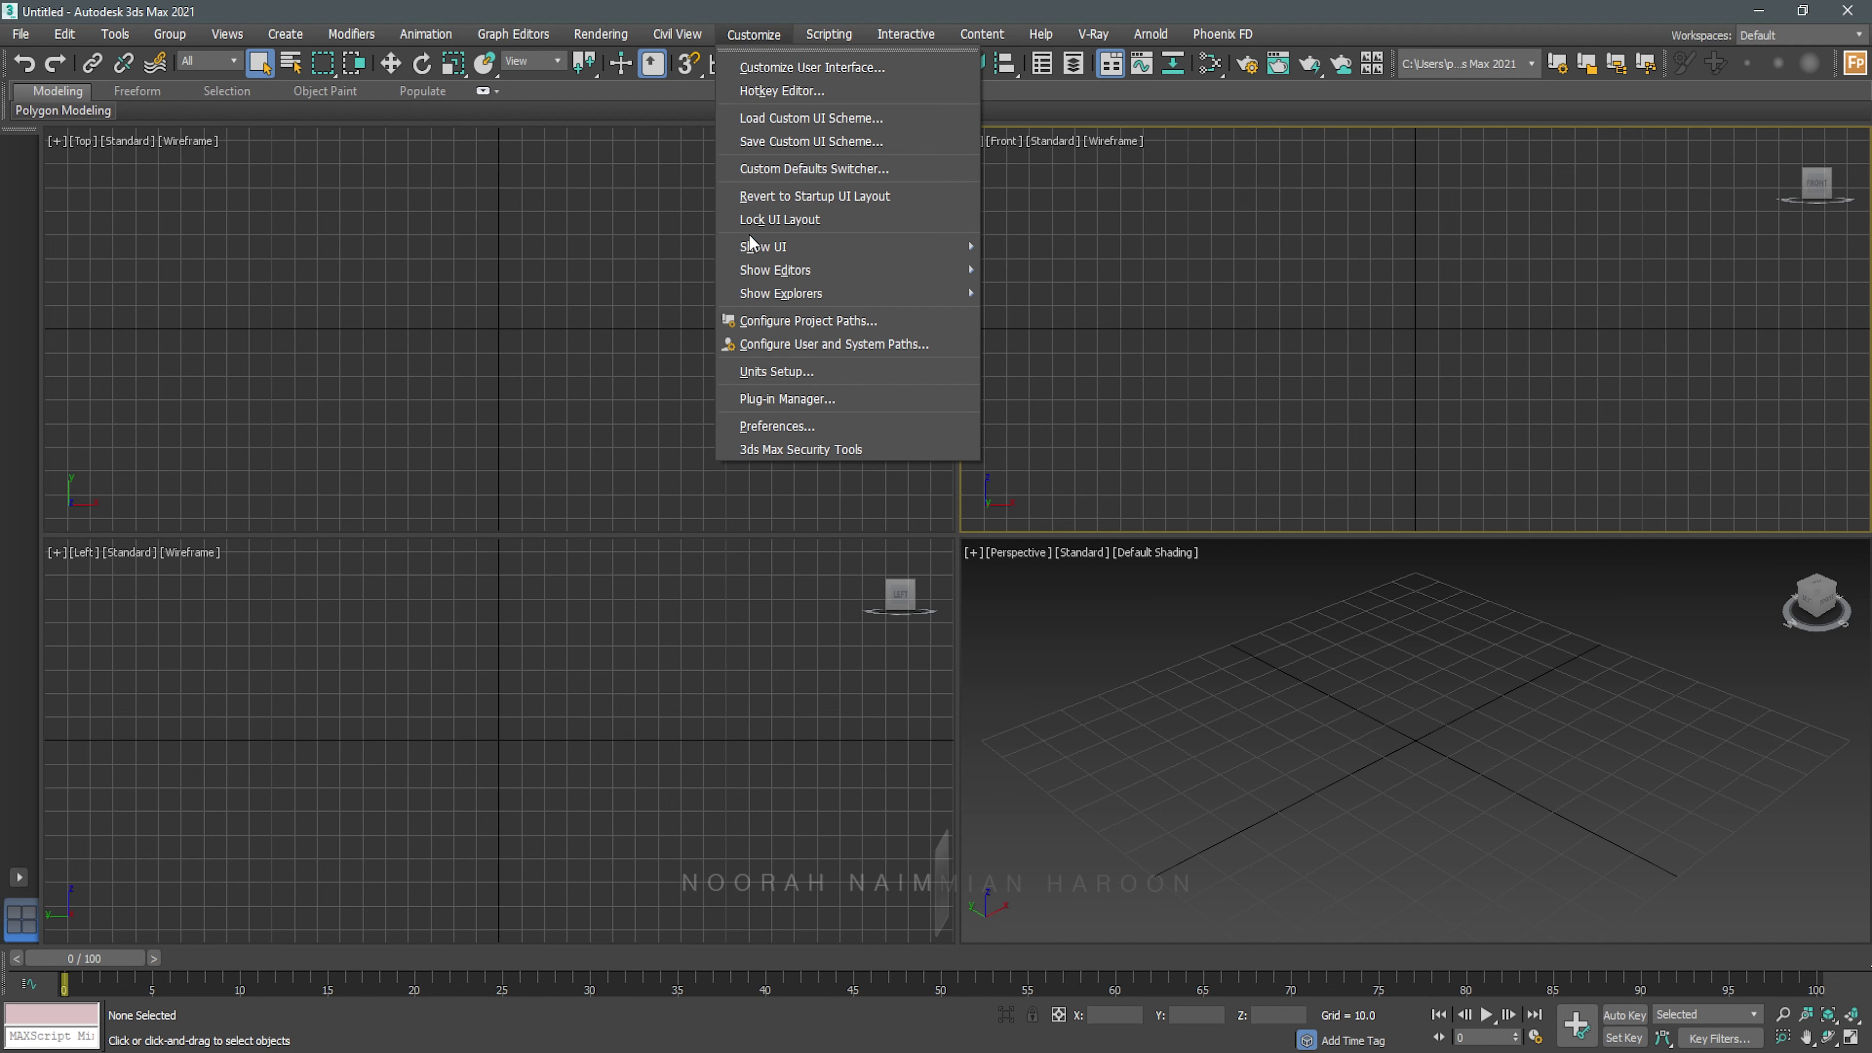
mouse_move(790, 247)
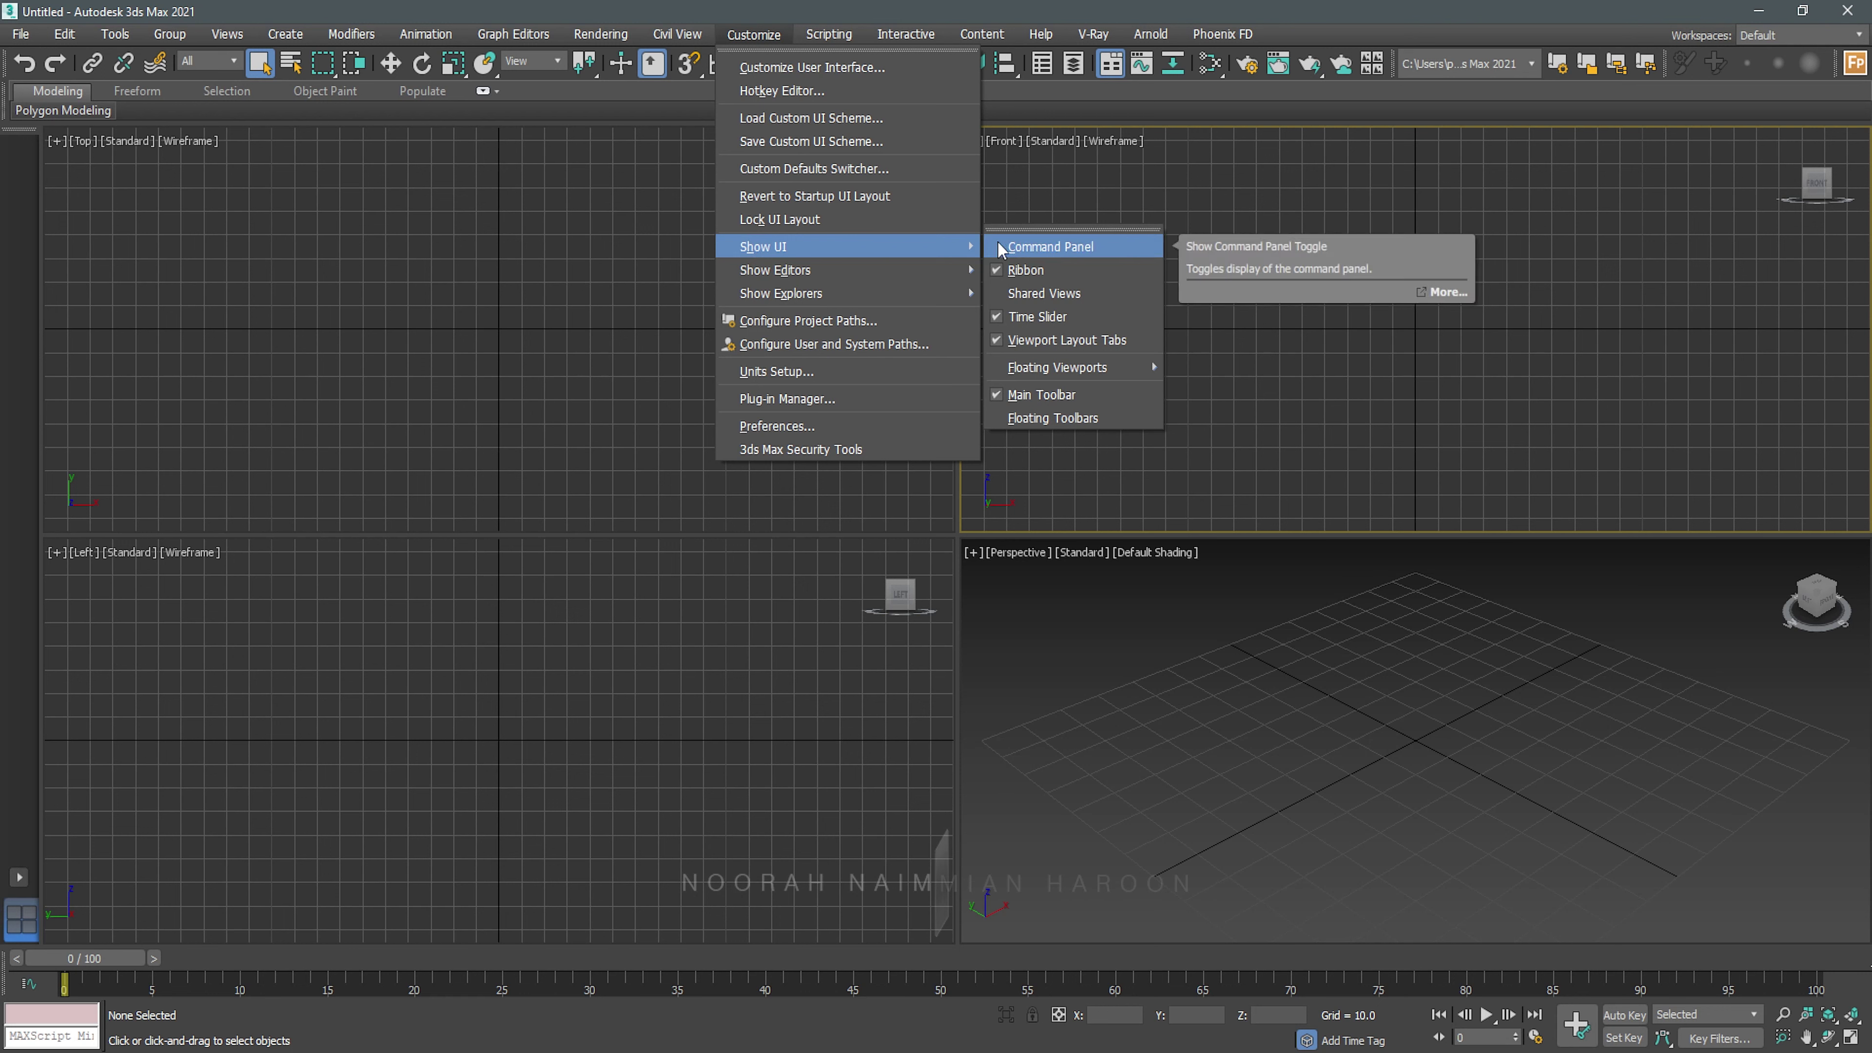
left_click(1049, 249)
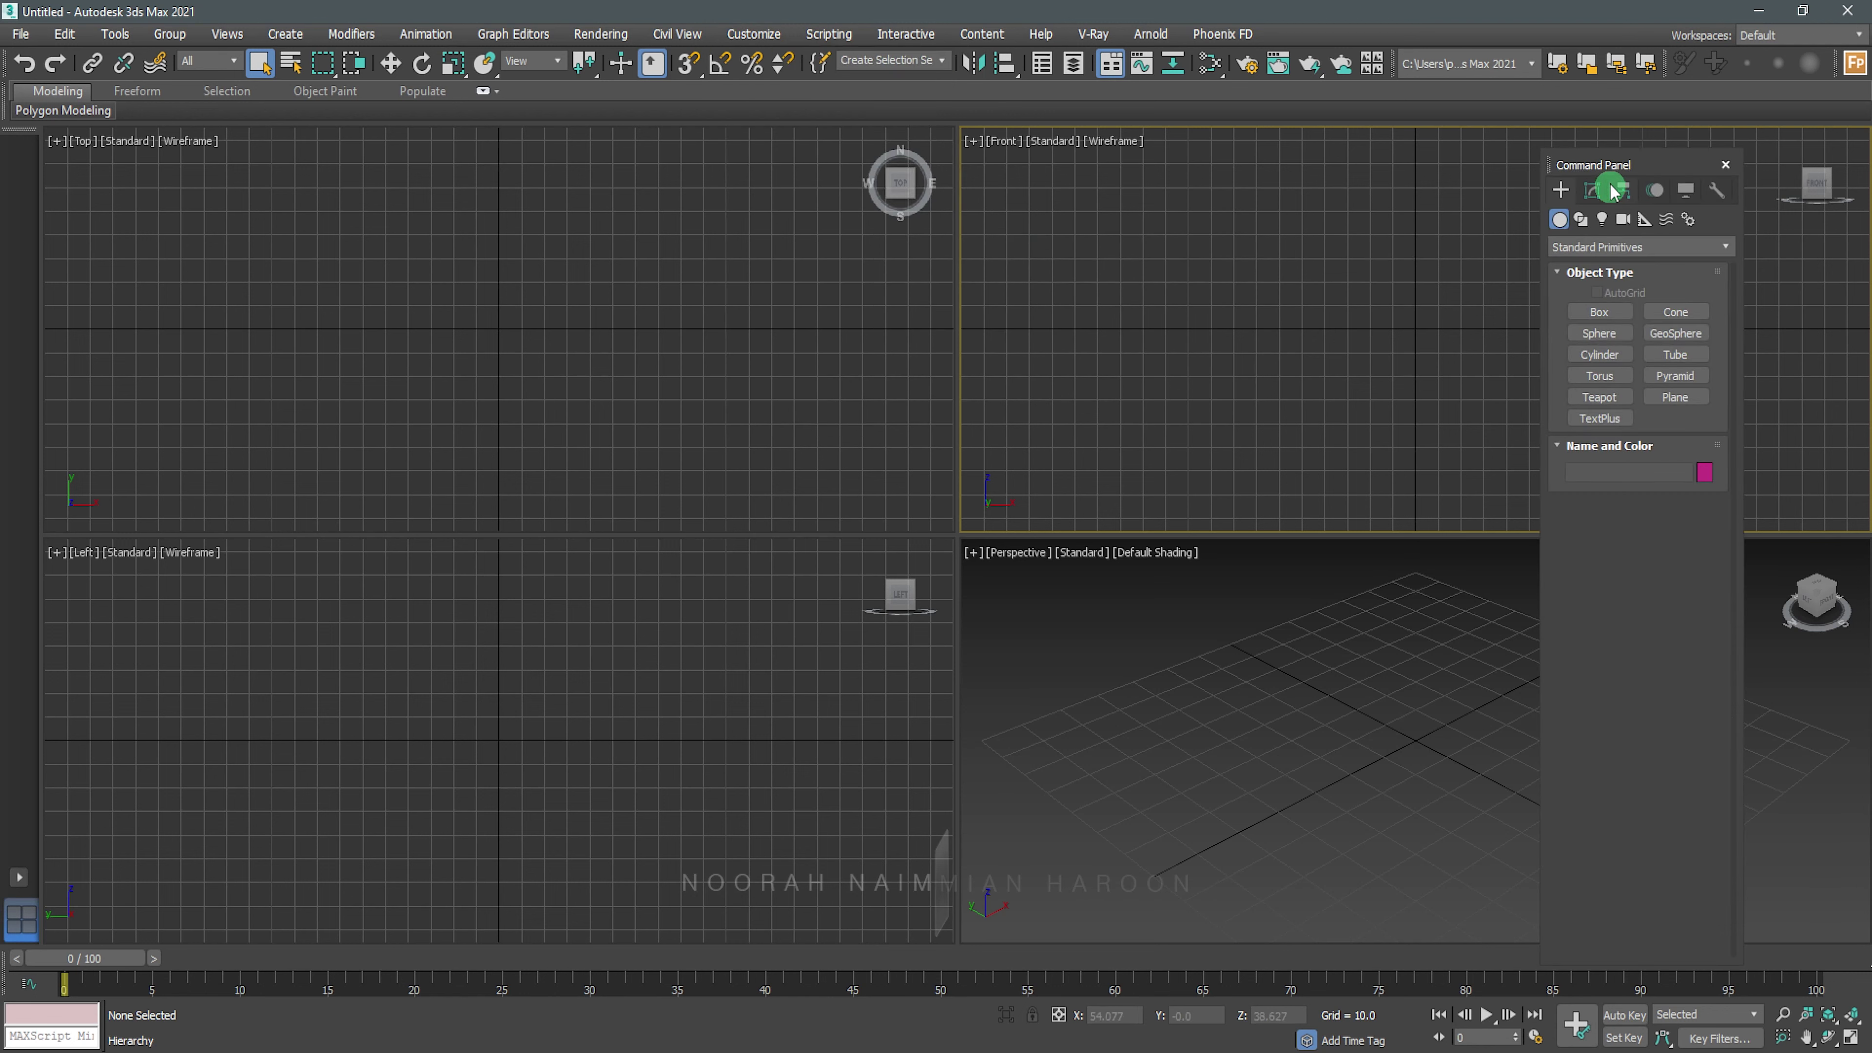
left_click_drag(1570, 165, 1806, 144)
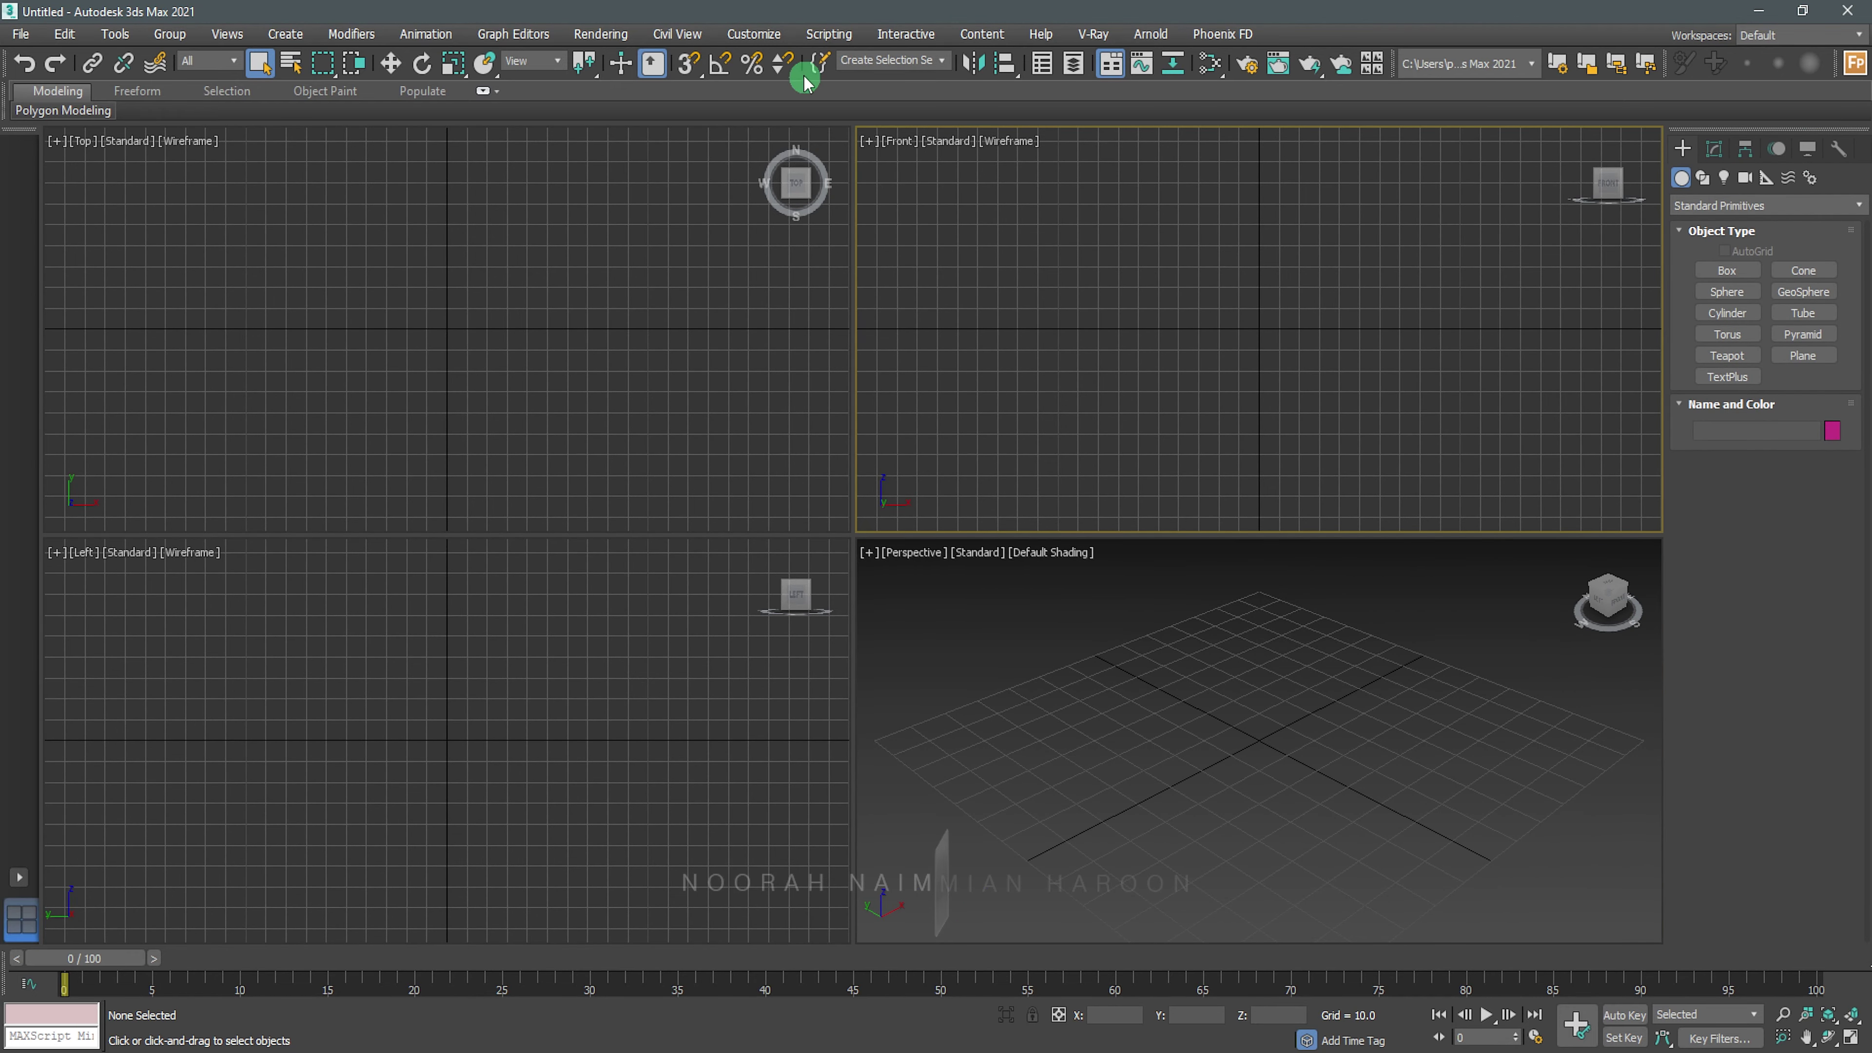
left_click(753, 34)
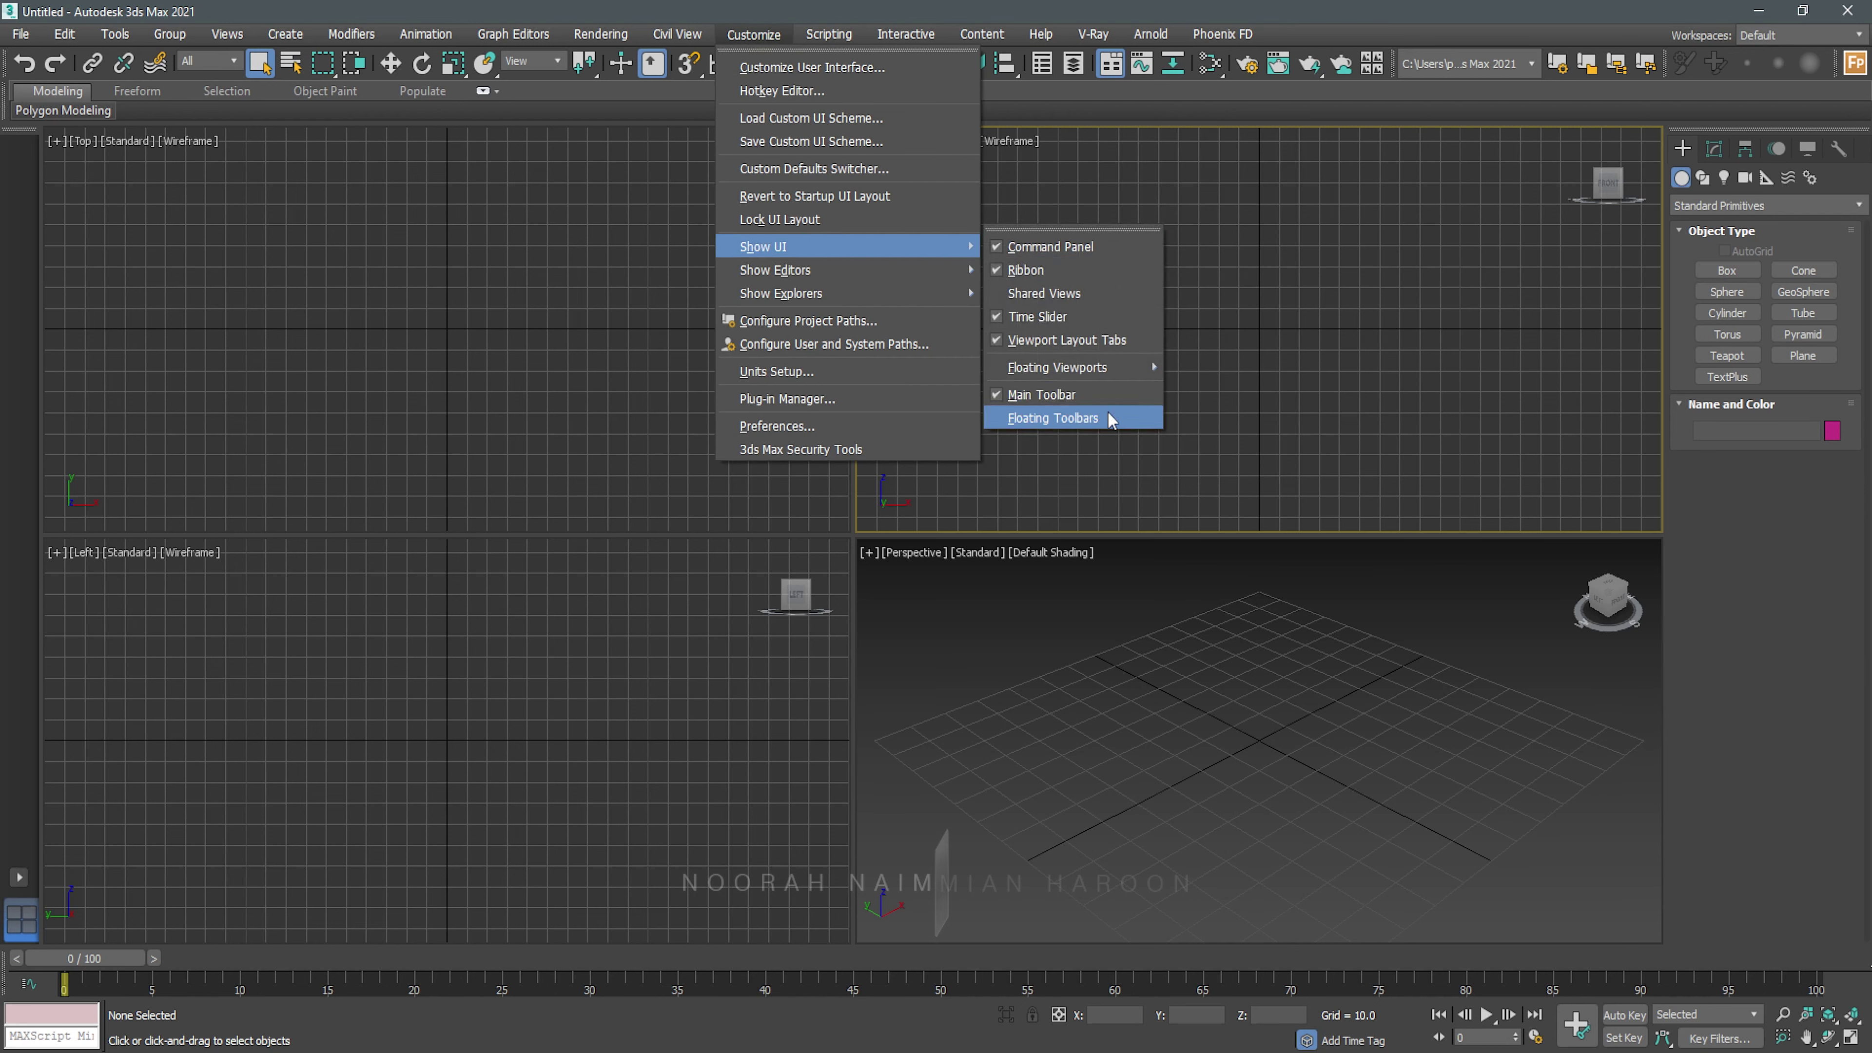
left_click(1083, 417)
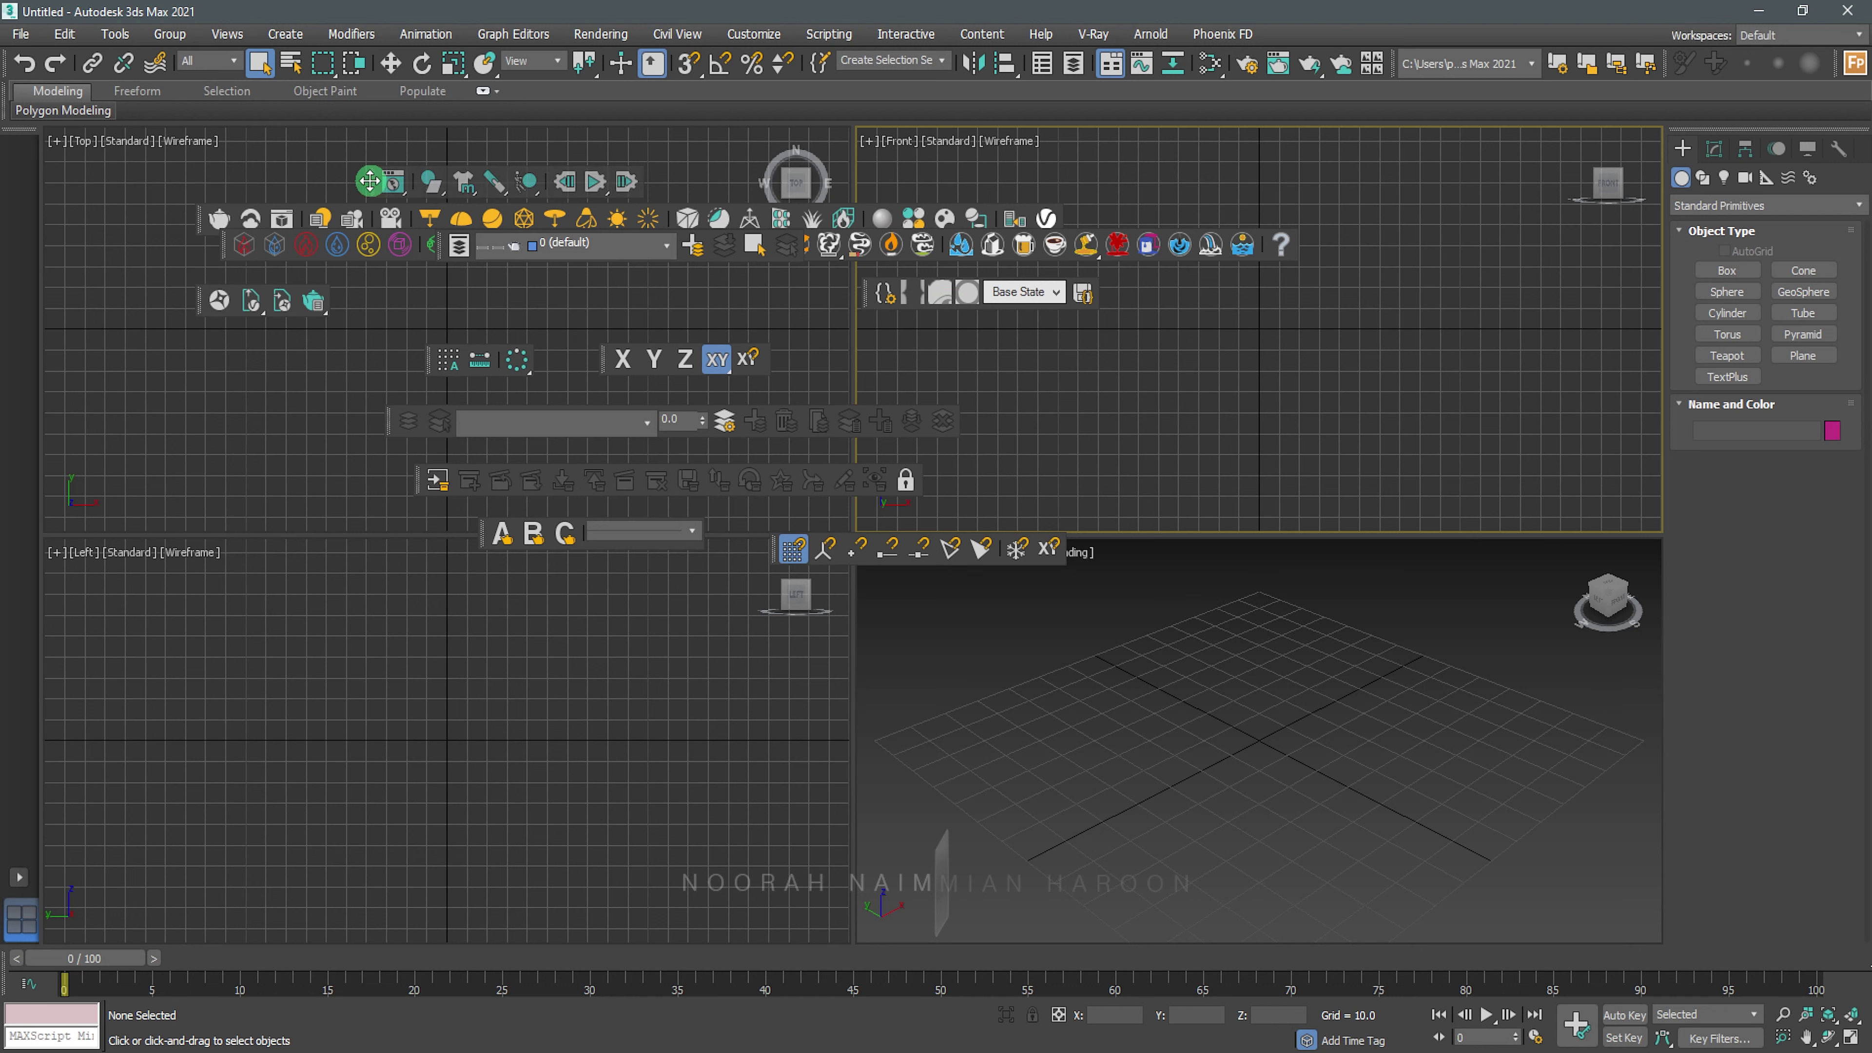
left_click_drag(369, 181, 22, 185)
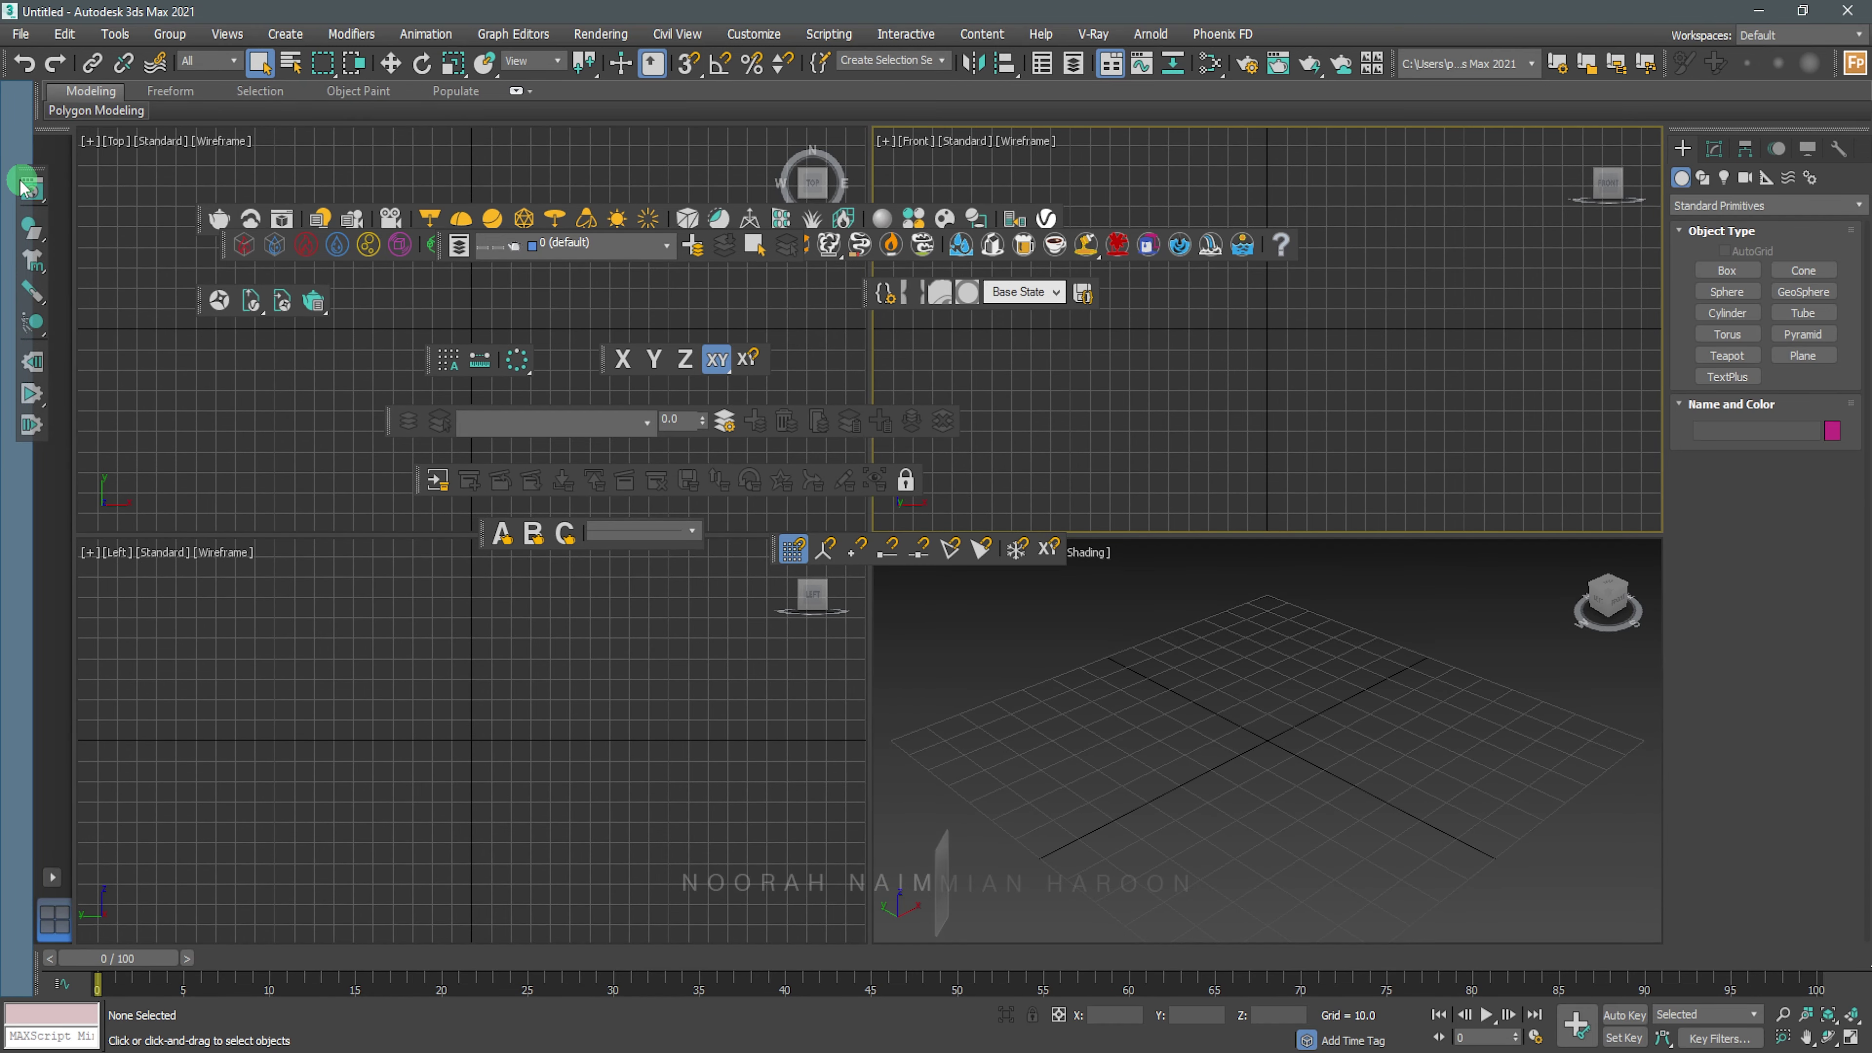
left_click_drag(22, 186, 30, 426)
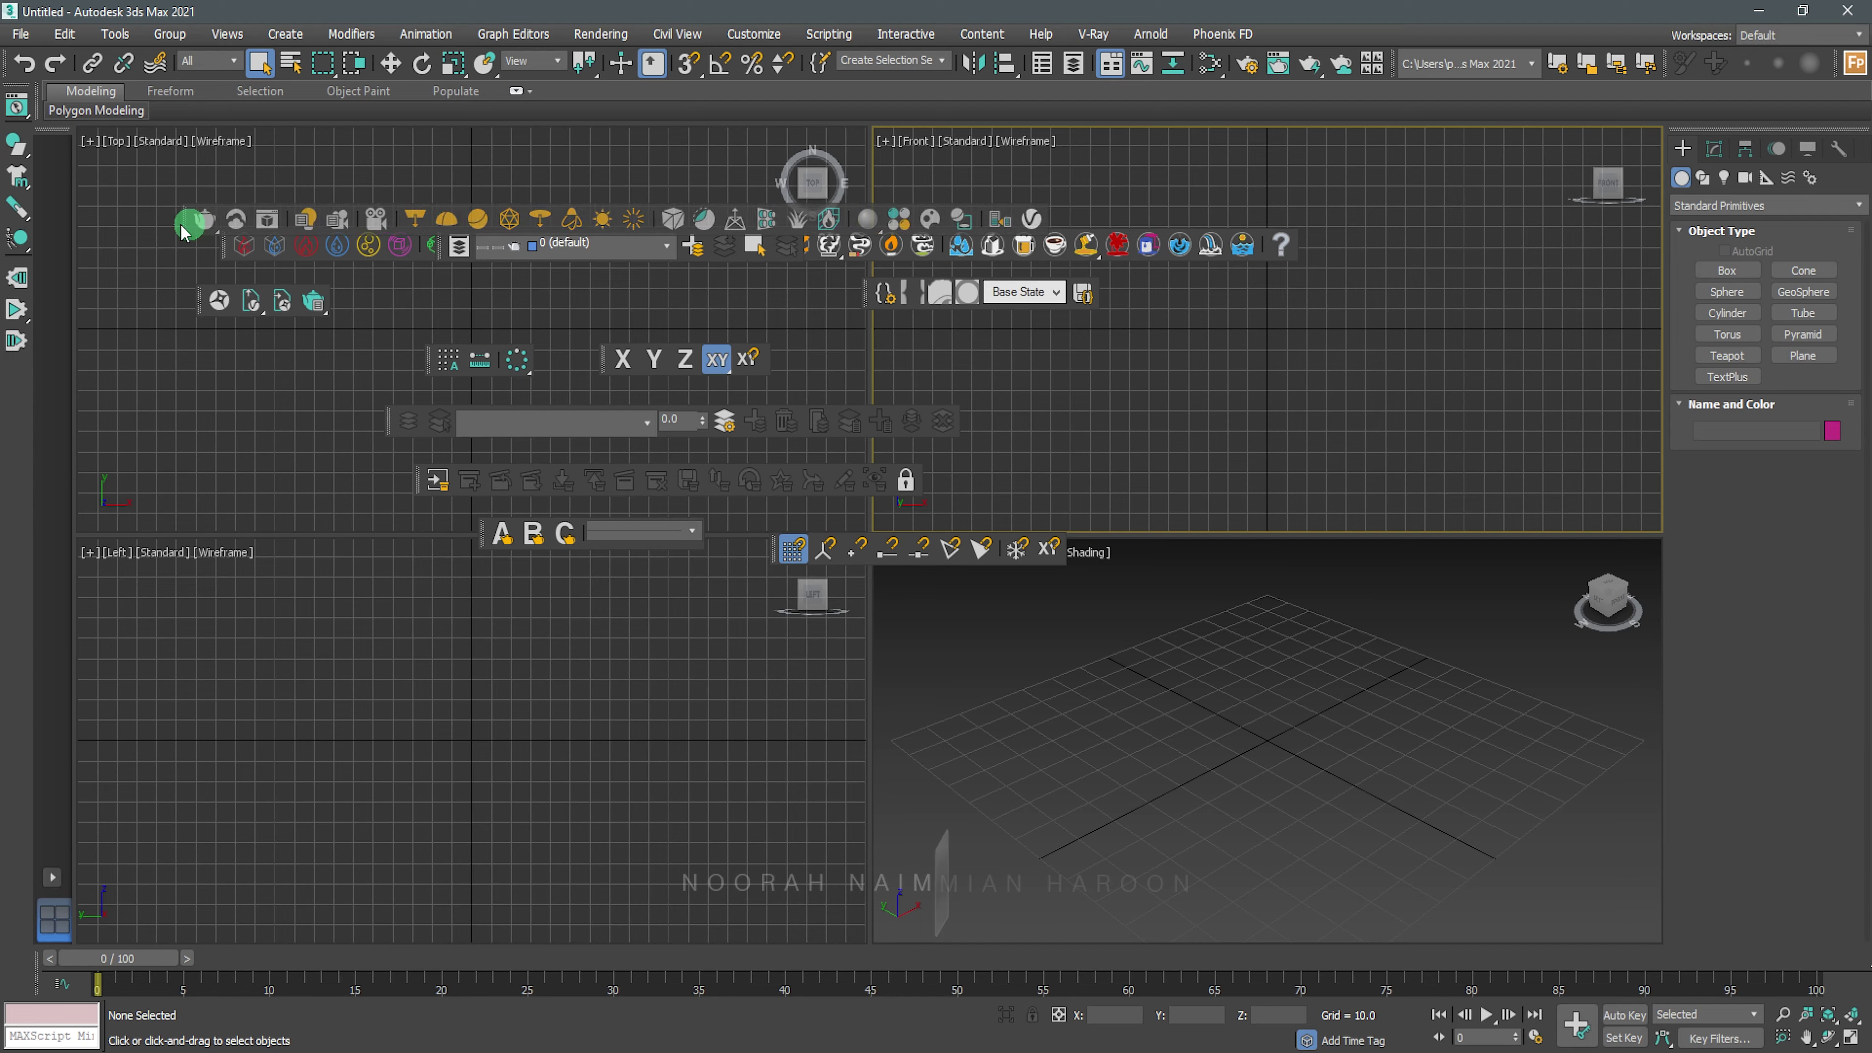
left_click_drag(200, 218, 72, 210)
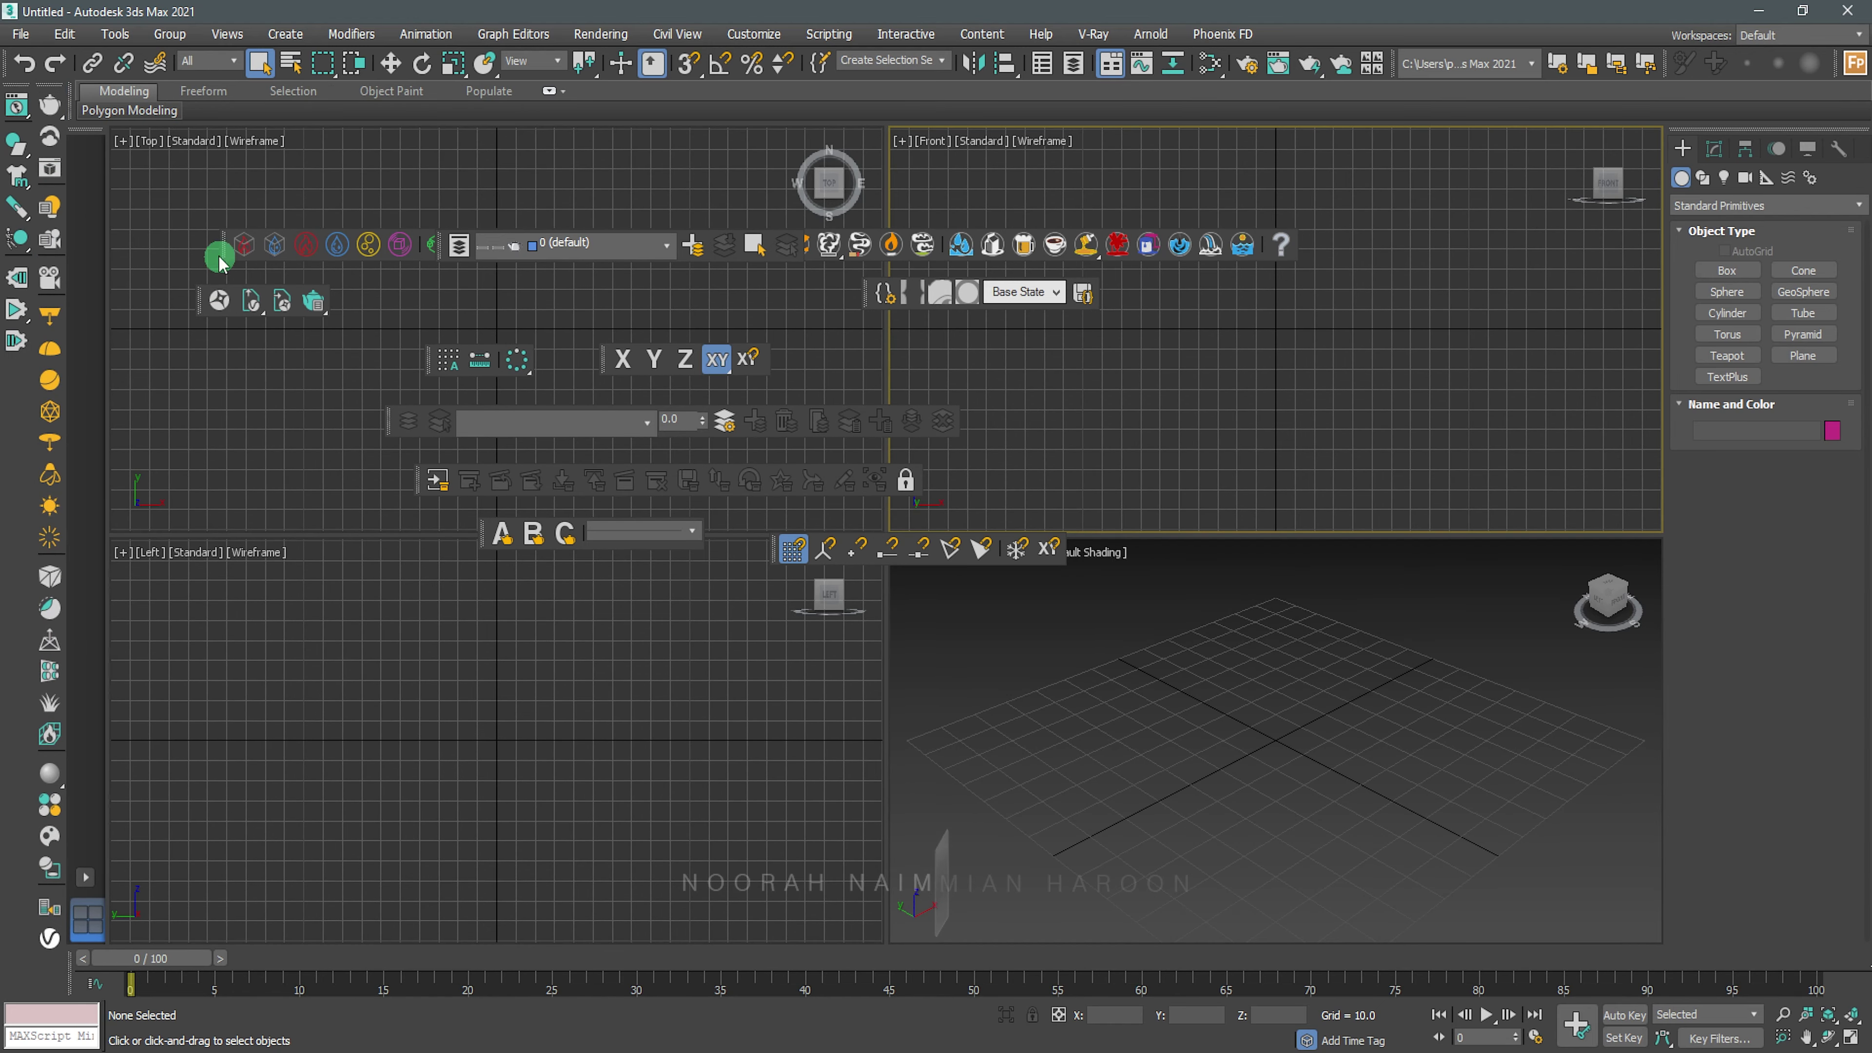
left_click_drag(221, 244, 55, 193)
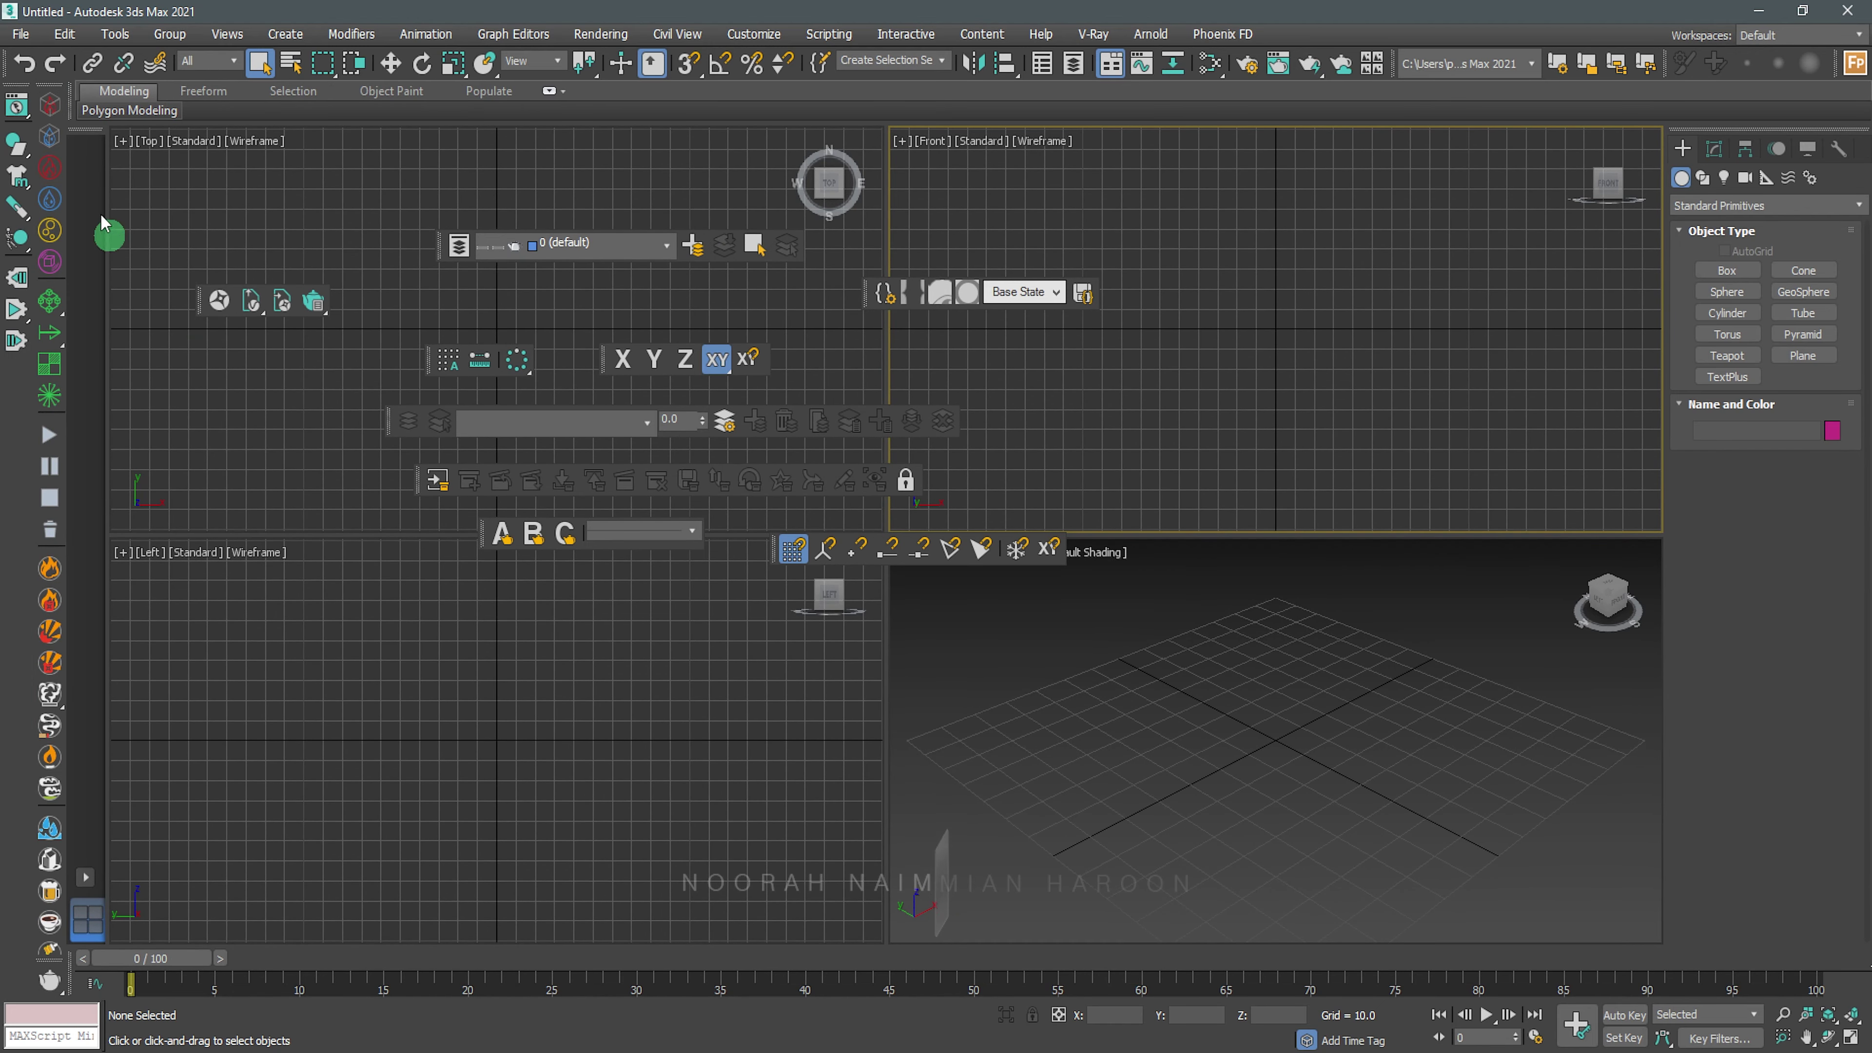
left_click_drag(59, 98, 246, 243)
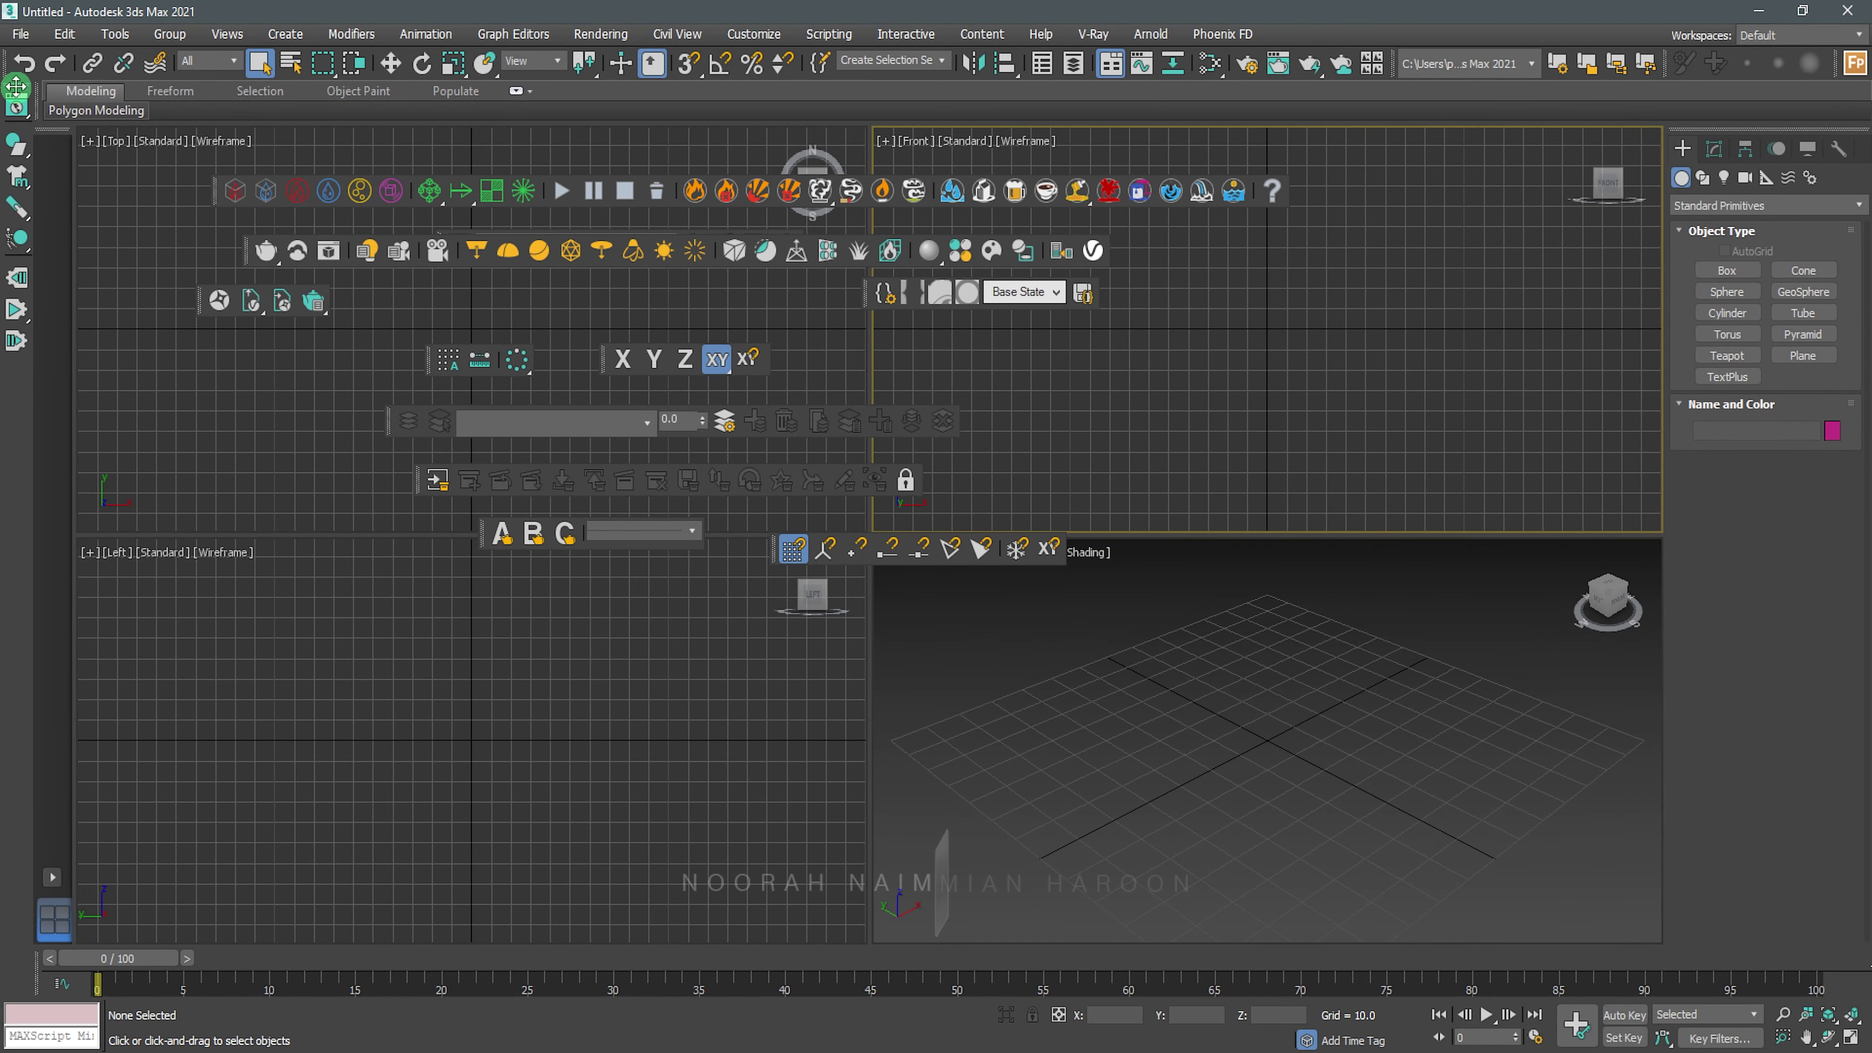
left_click_drag(19, 92, 579, 273)
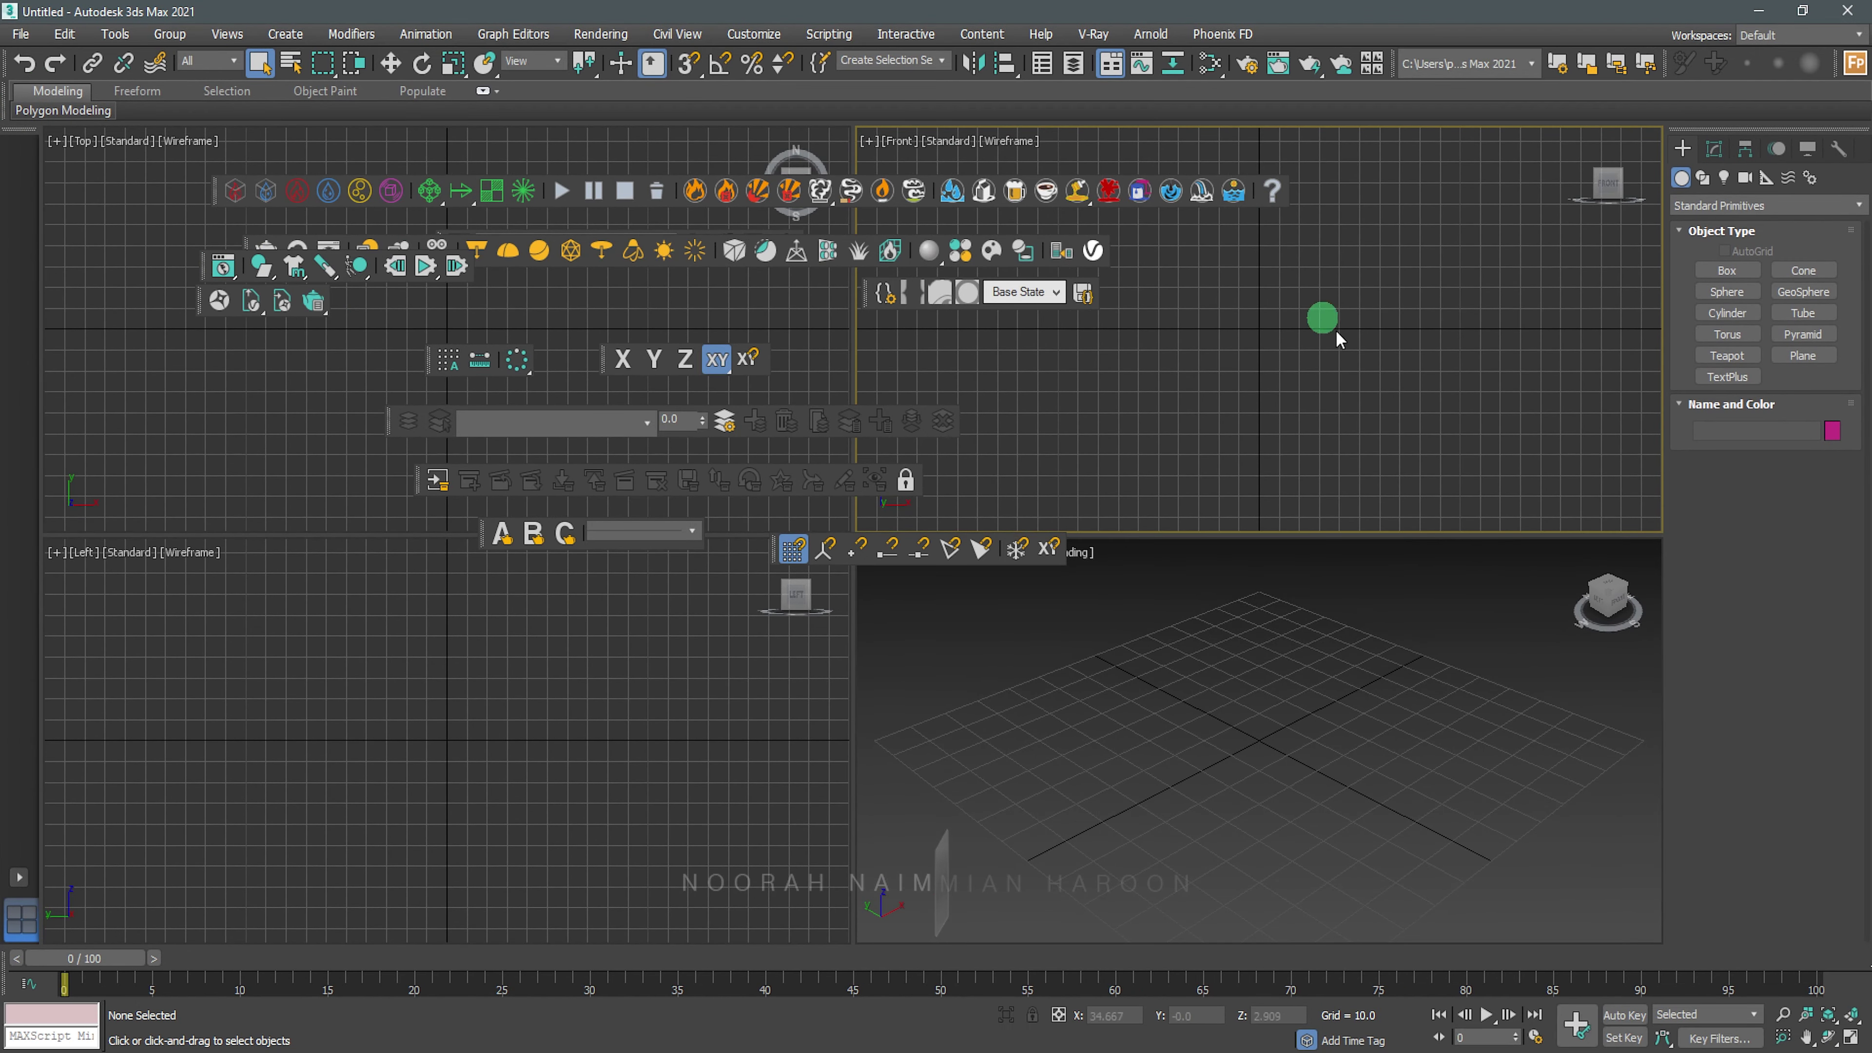
left_click(766, 43)
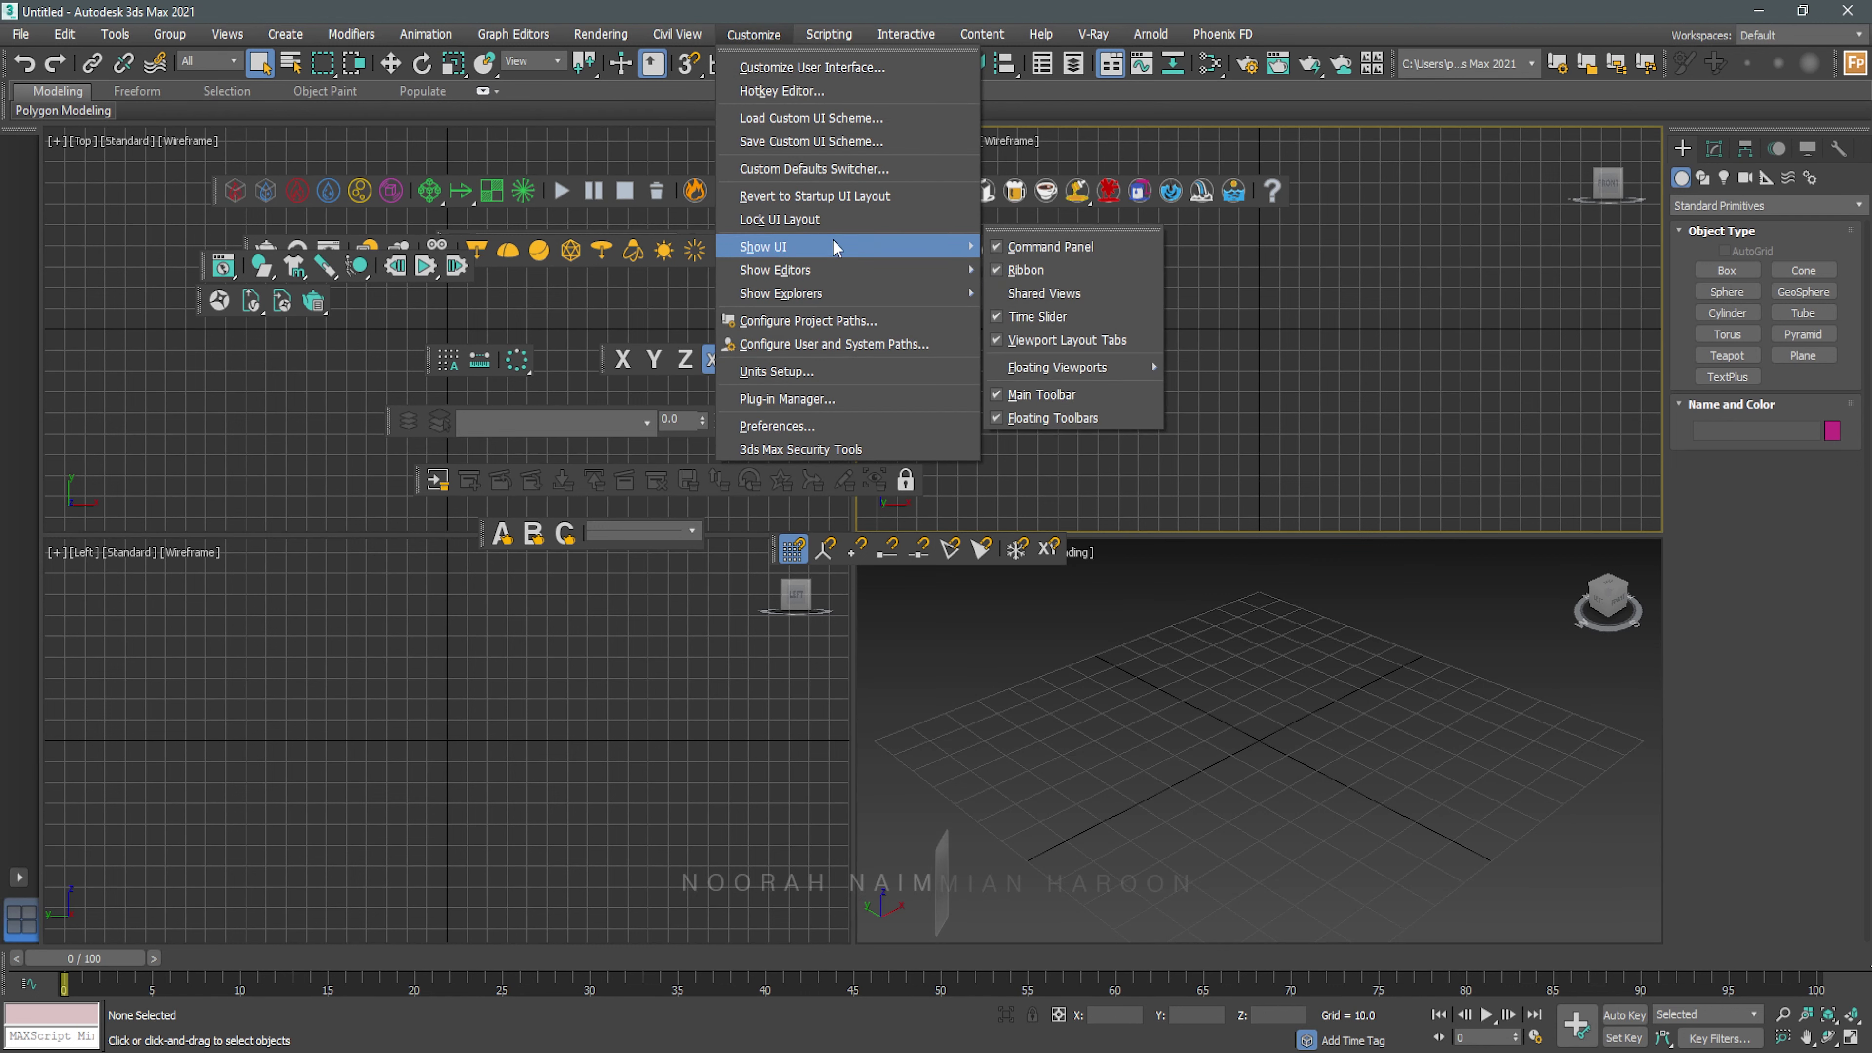
left_click(1061, 418)
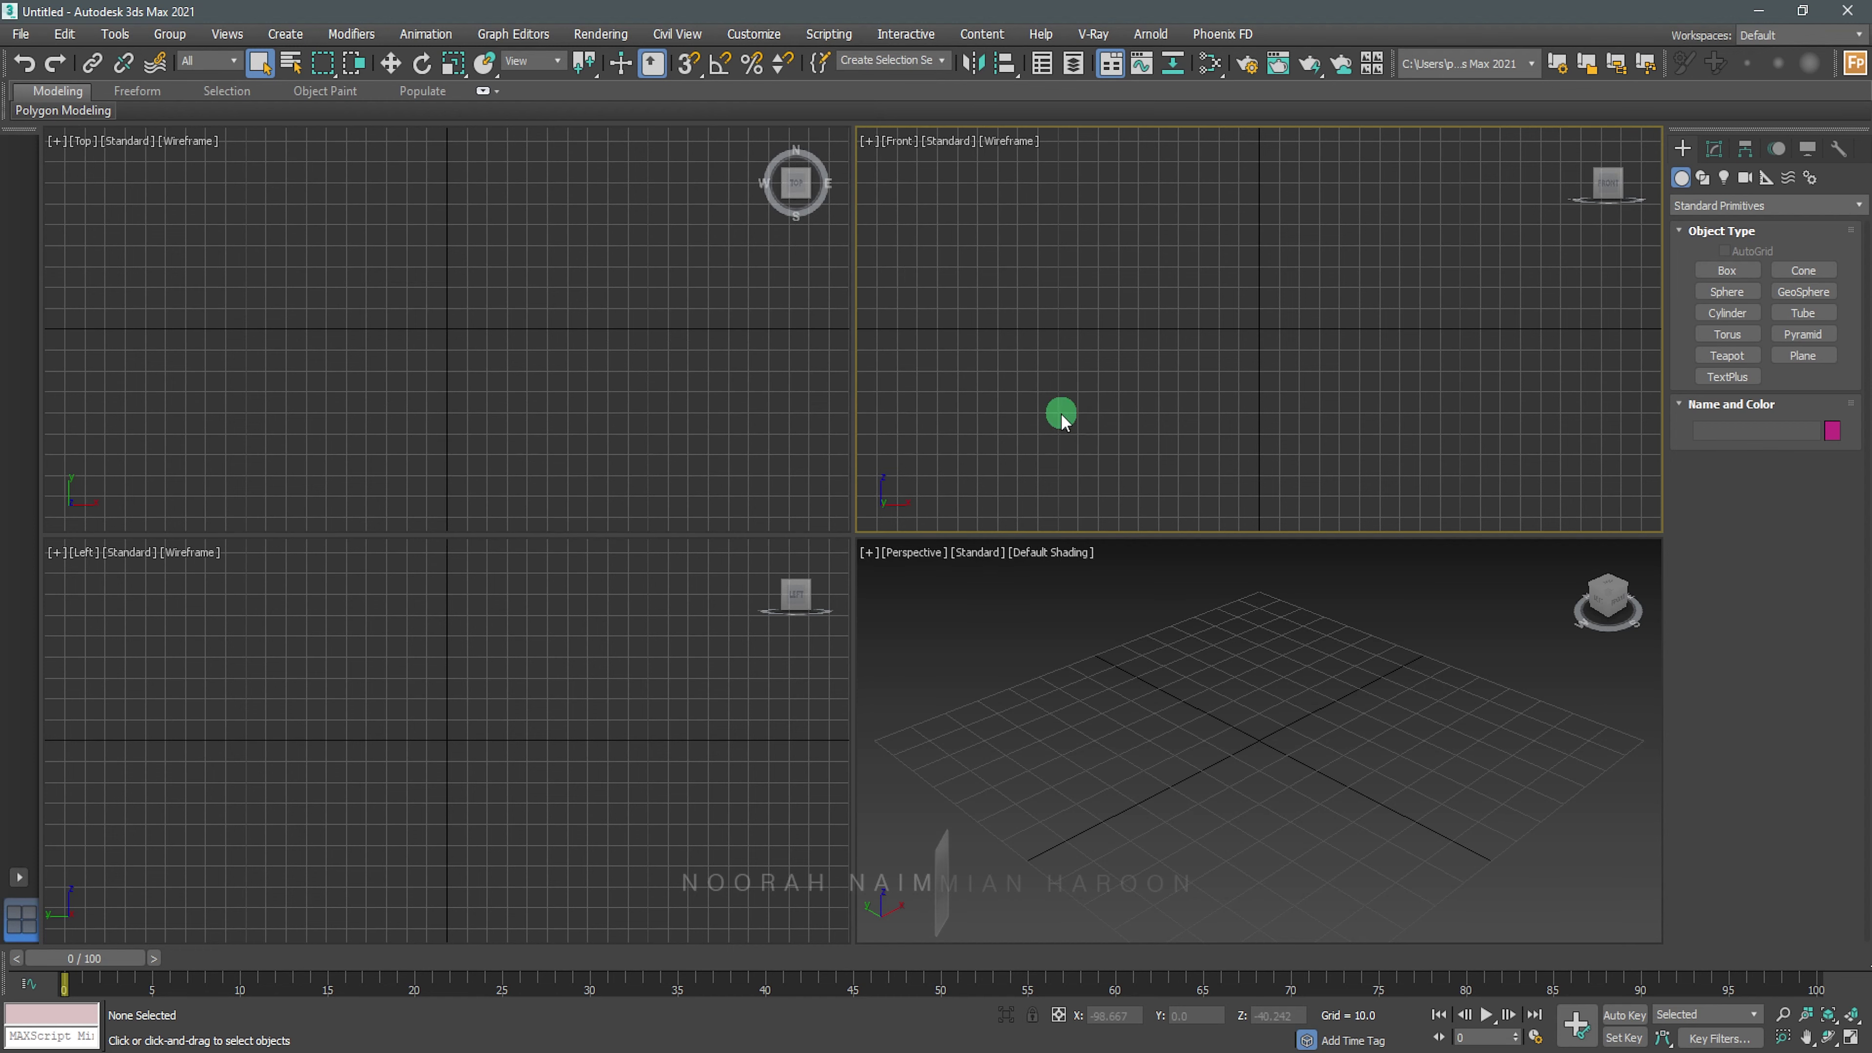
Click through the Top, Left, Perspective and Front viewports twice to switch the active view
left_click(598, 376)
left_click(543, 659)
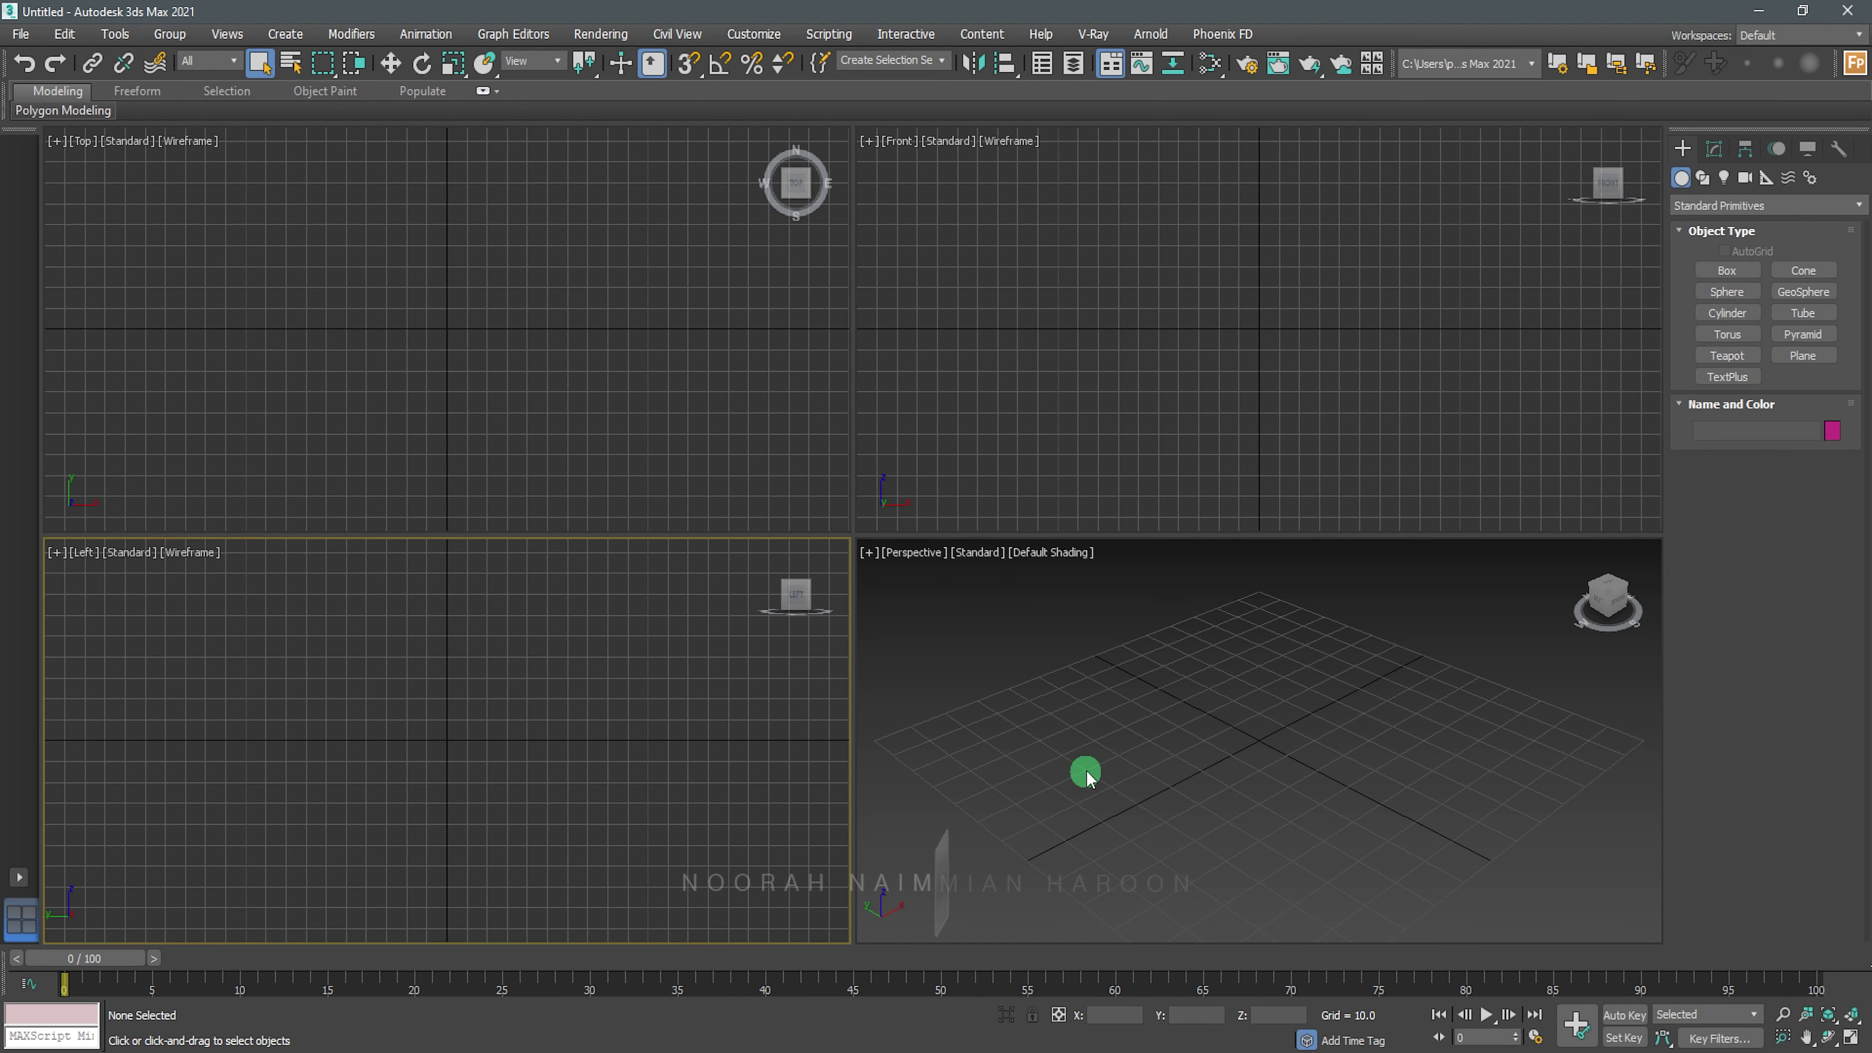
left_click(1087, 771)
left_click(1107, 437)
left_click(683, 374)
left_click(706, 710)
left_click(975, 708)
left_click(1011, 439)
Keep cycling Top, Left, Perspective and Front, finishing with the Left viewport active
left_click(672, 345)
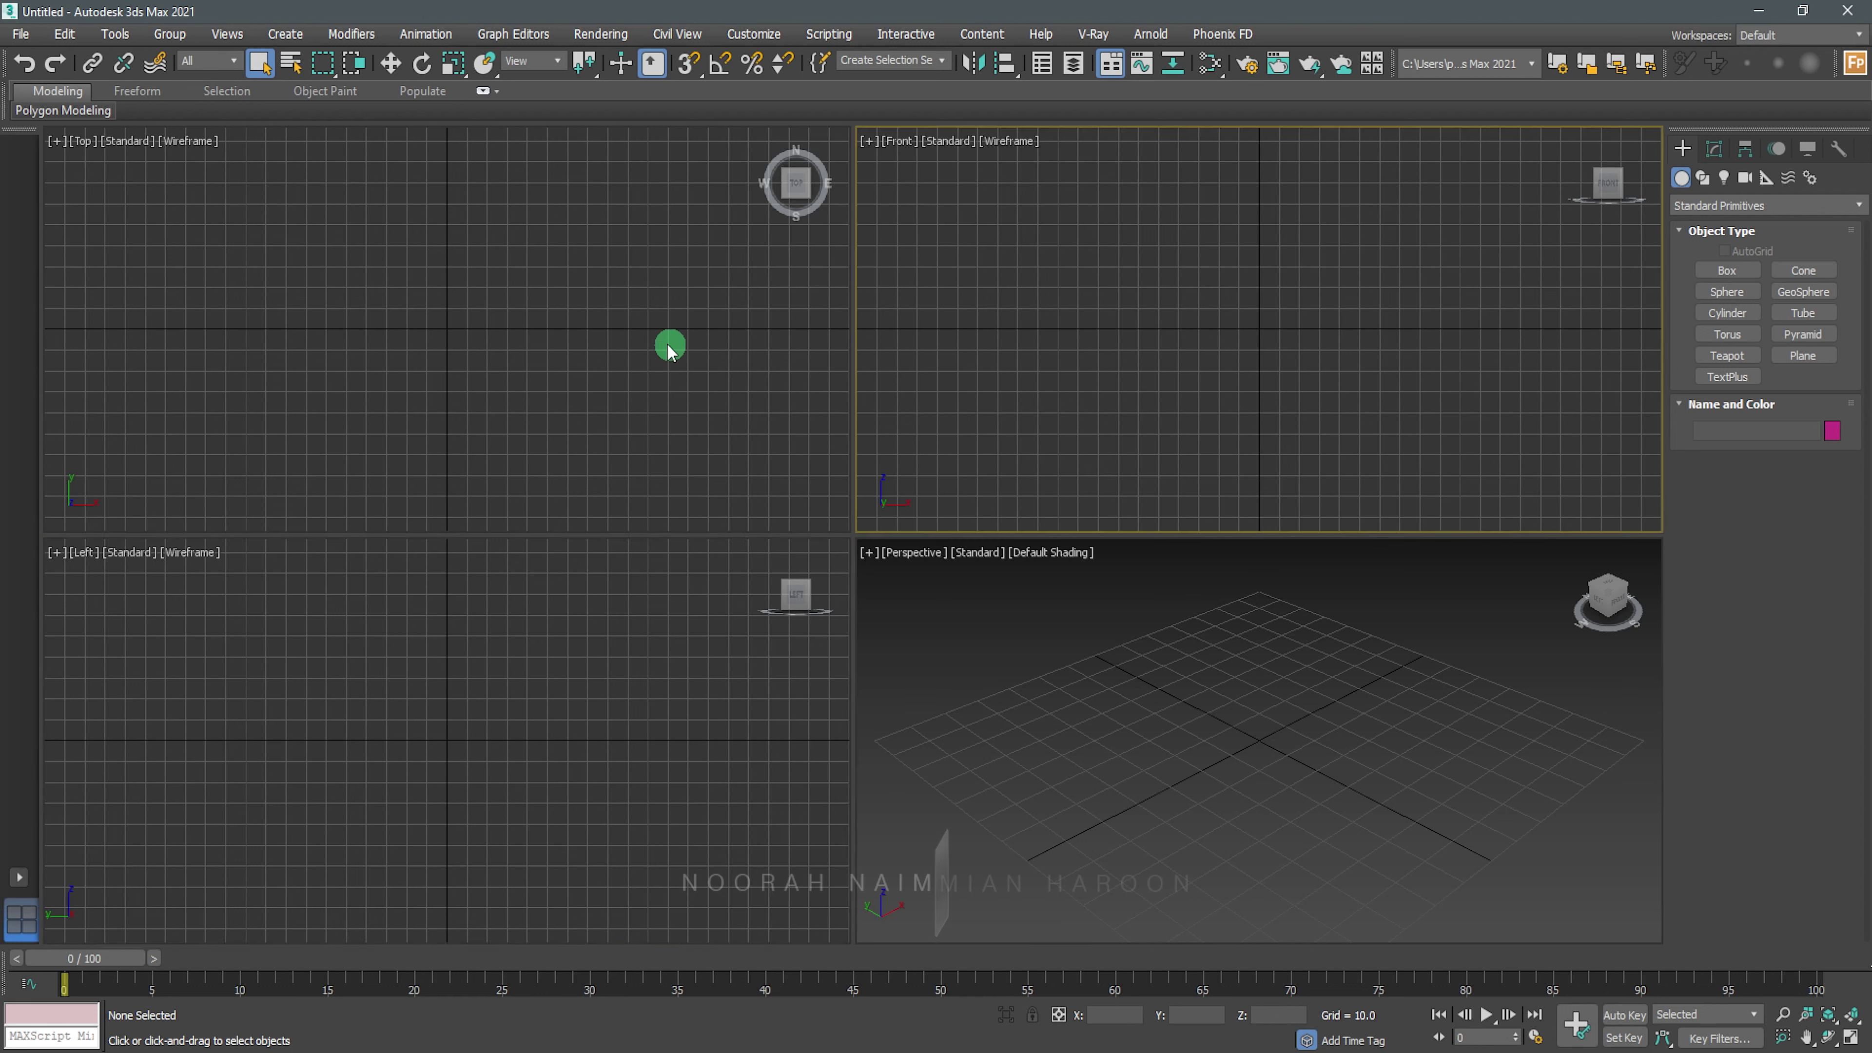
left_click(753, 699)
left_click(899, 708)
left_click(717, 747)
left_click(730, 390)
left_click(1013, 372)
left_click(573, 666)
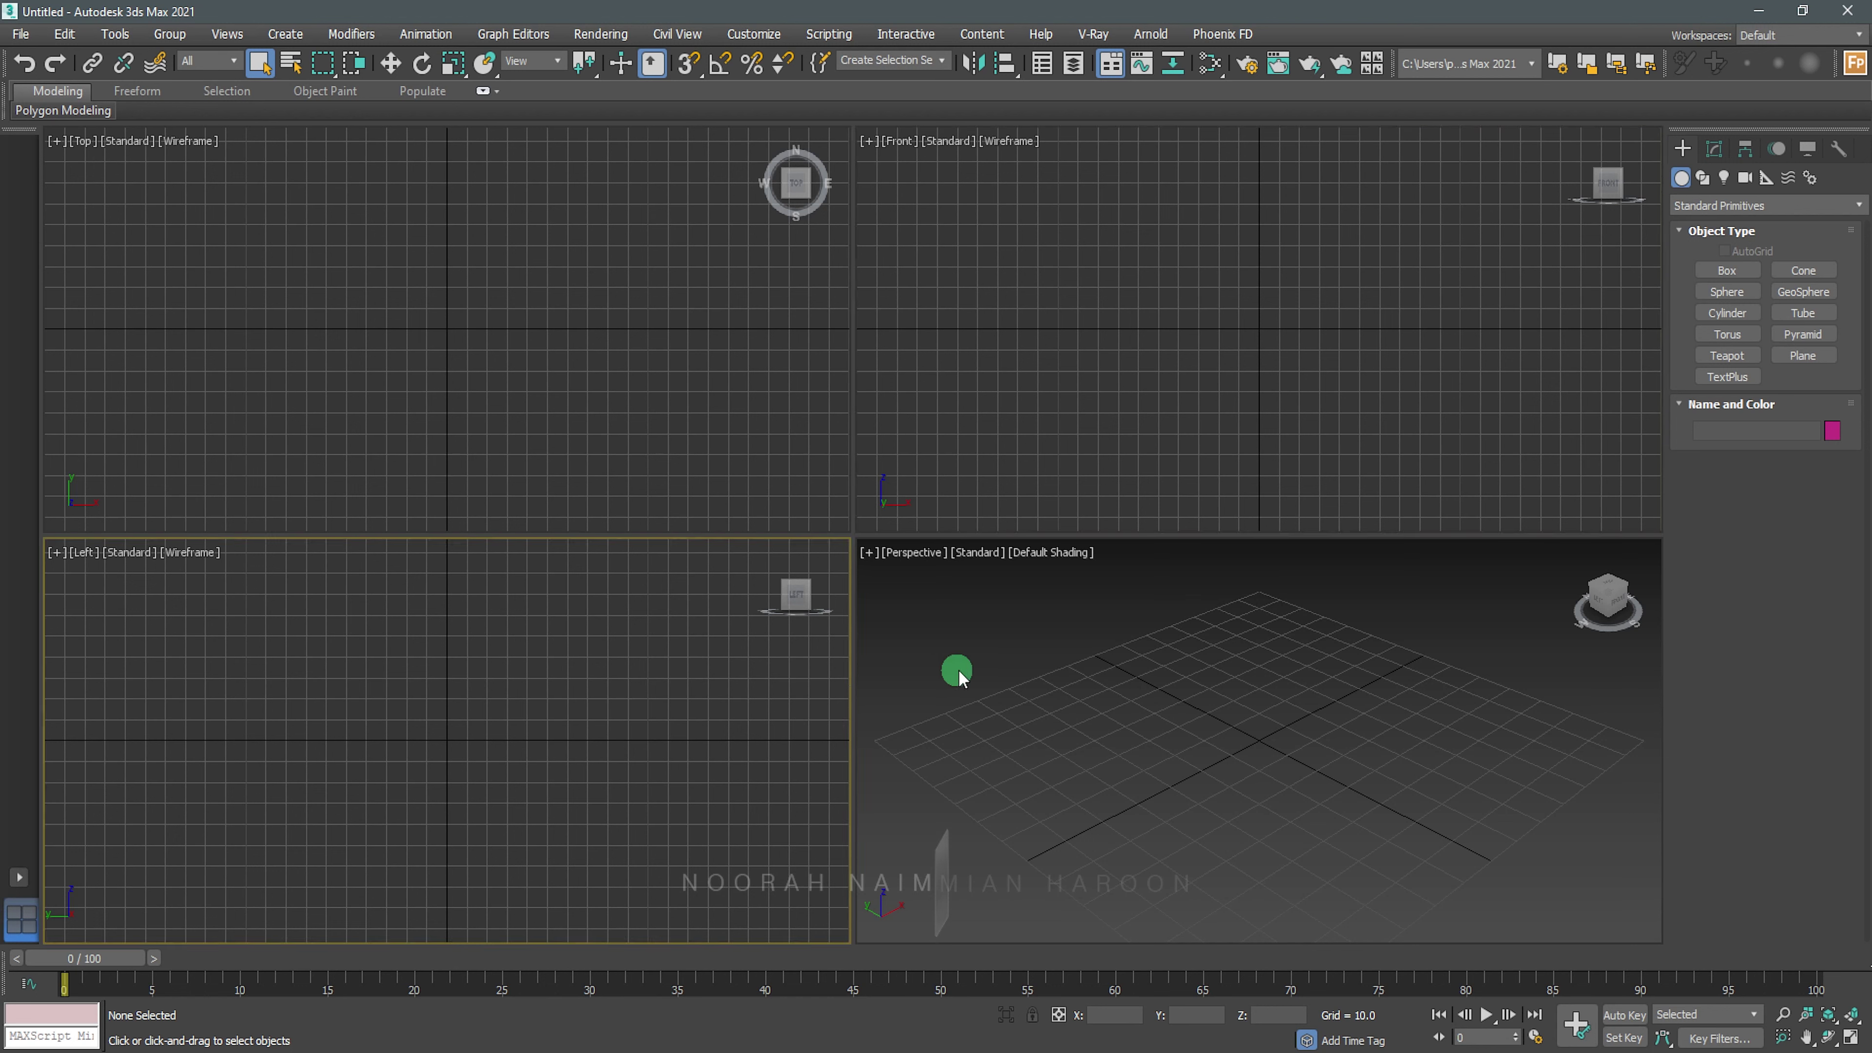